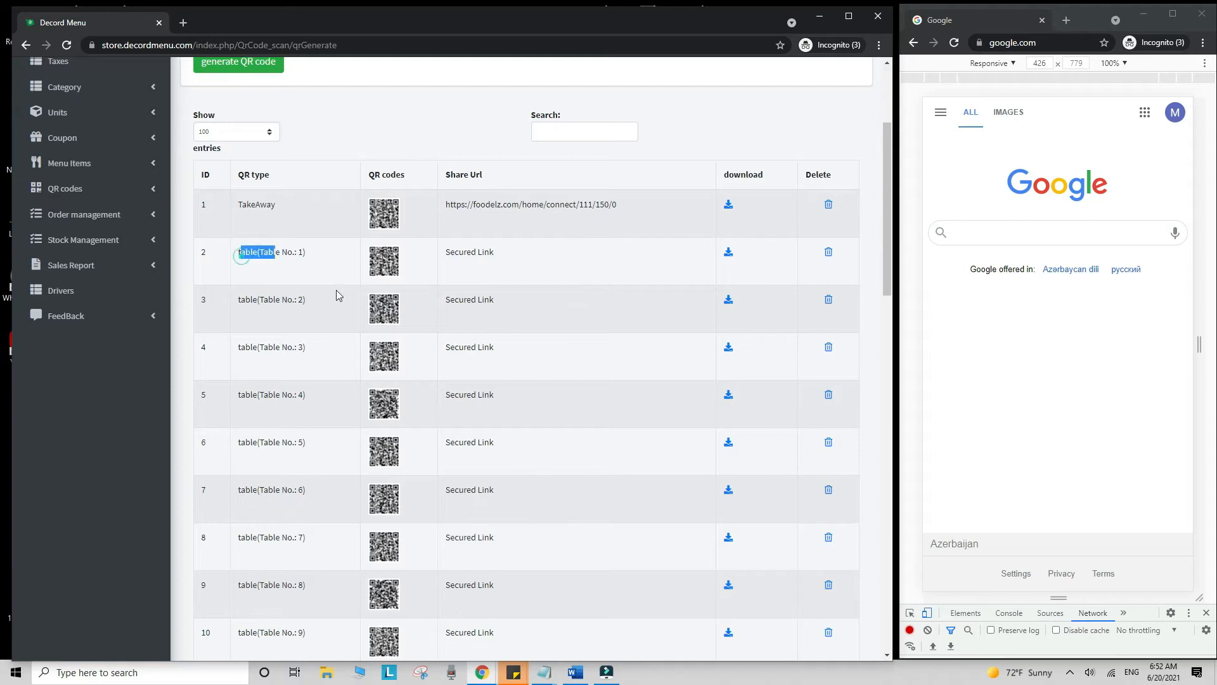
- Load the TakeAway QR code's menu link in the second browser window
{"action": "left_click", "coordinate": [548, 538]}
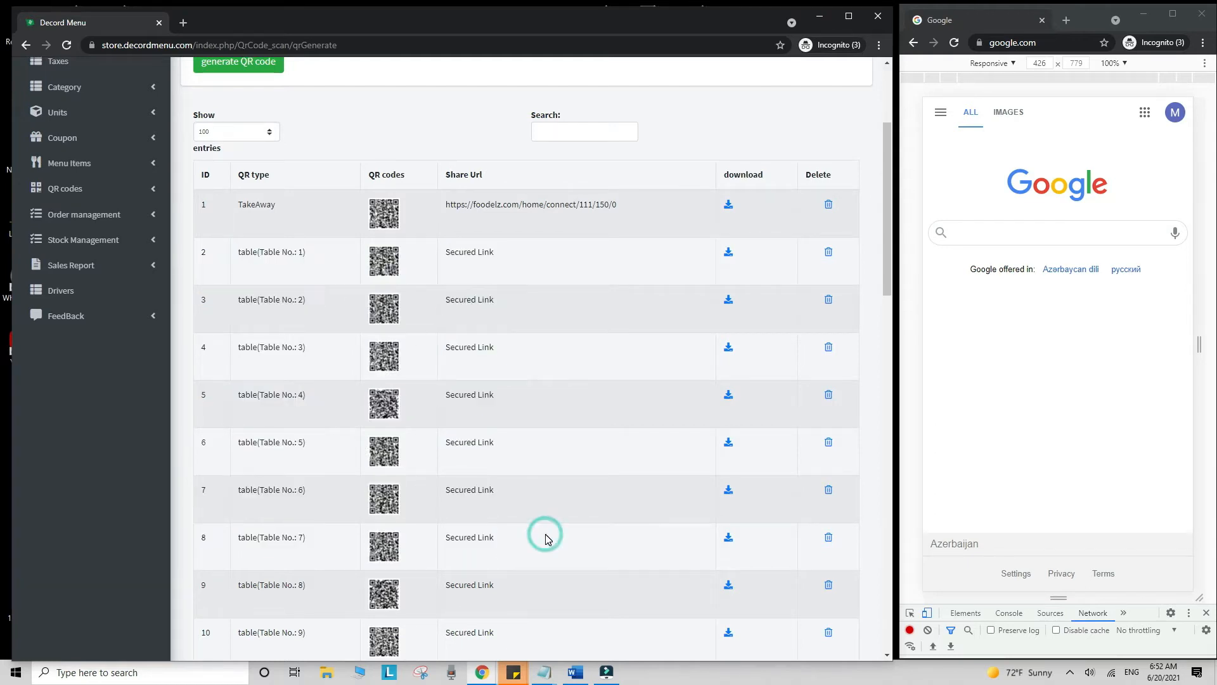
{"action": "left_click_drag", "start_coordinate": [238, 203], "coordinate": [633, 213]}
{"action": "key", "text": "ctrl+c"}
{"action": "left_click", "coordinate": [415, 217]}
{"action": "left_click", "coordinate": [384, 411]}
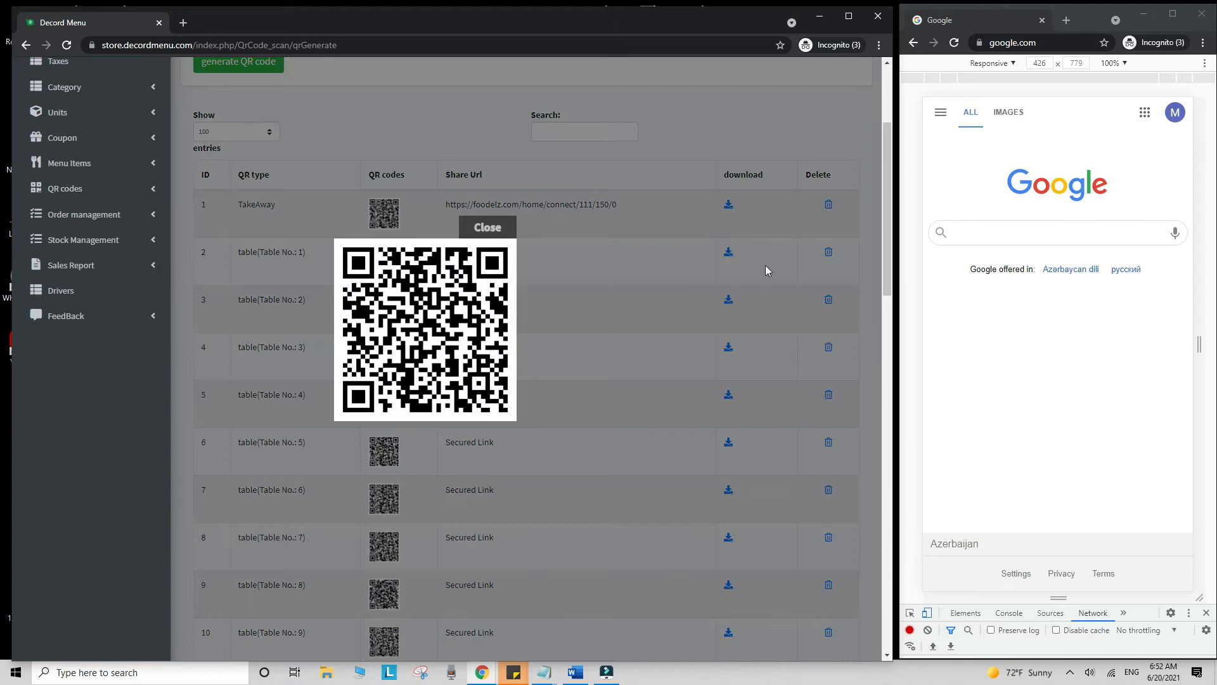
{"action": "left_click", "coordinate": [1010, 45]}
{"action": "key", "text": "ctrl+v"}
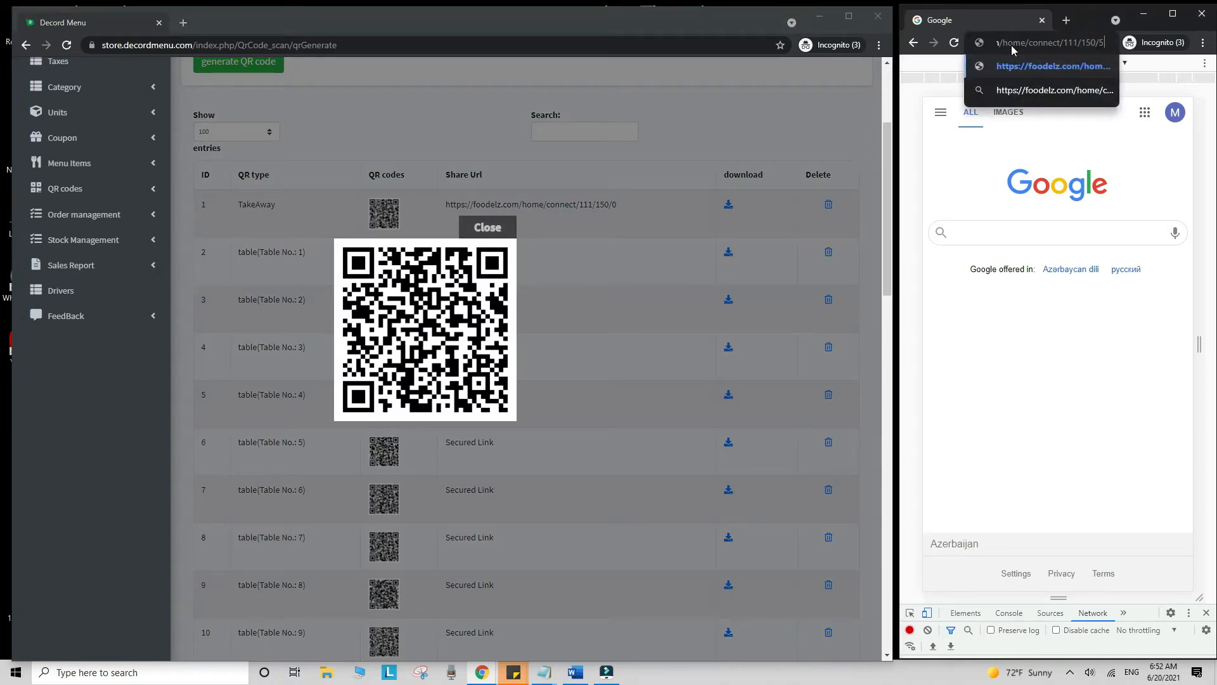
{"action": "key", "text": "Return"}
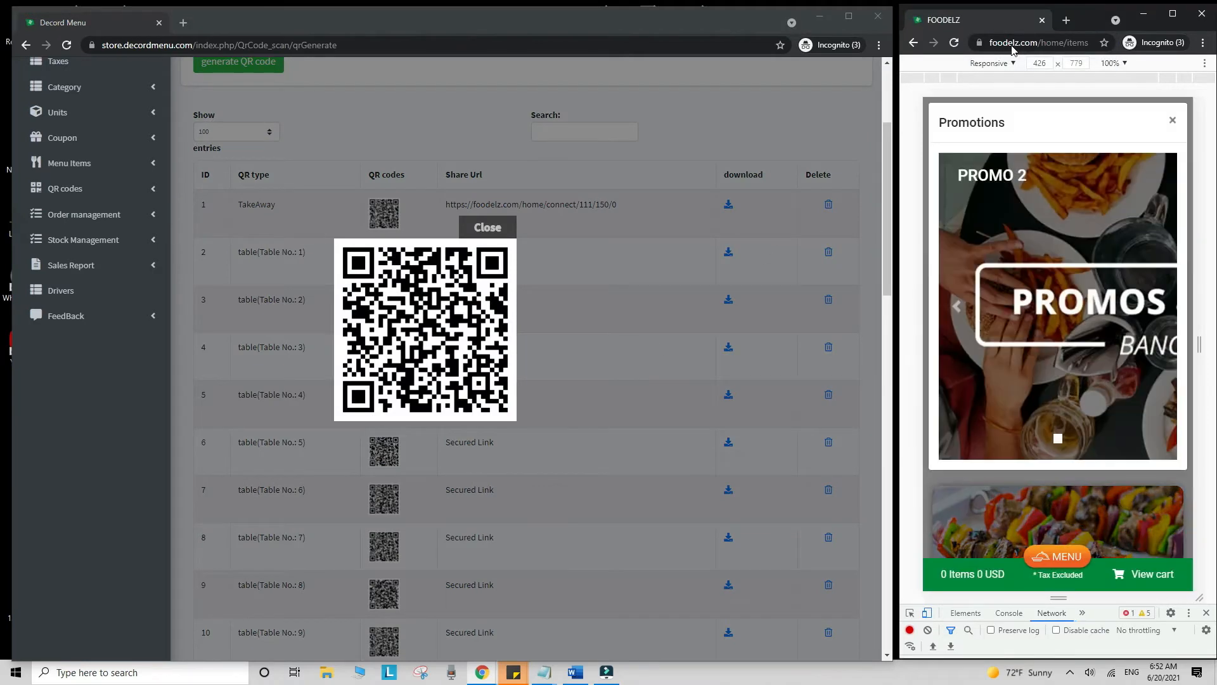
- Dismiss the Promotions popup, jump to the Drinks category and add Coca-Cola to the cart
{"action": "left_click", "coordinate": [1174, 144]}
{"action": "scroll", "coordinate": [1109, 269], "scroll_direction": "down", "scroll_amount": 10}
{"action": "scroll", "coordinate": [1110, 269], "scroll_direction": "down", "scroll_amount": 15}
{"action": "scroll", "coordinate": [1110, 269], "scroll_direction": "down", "scroll_amount": 15}
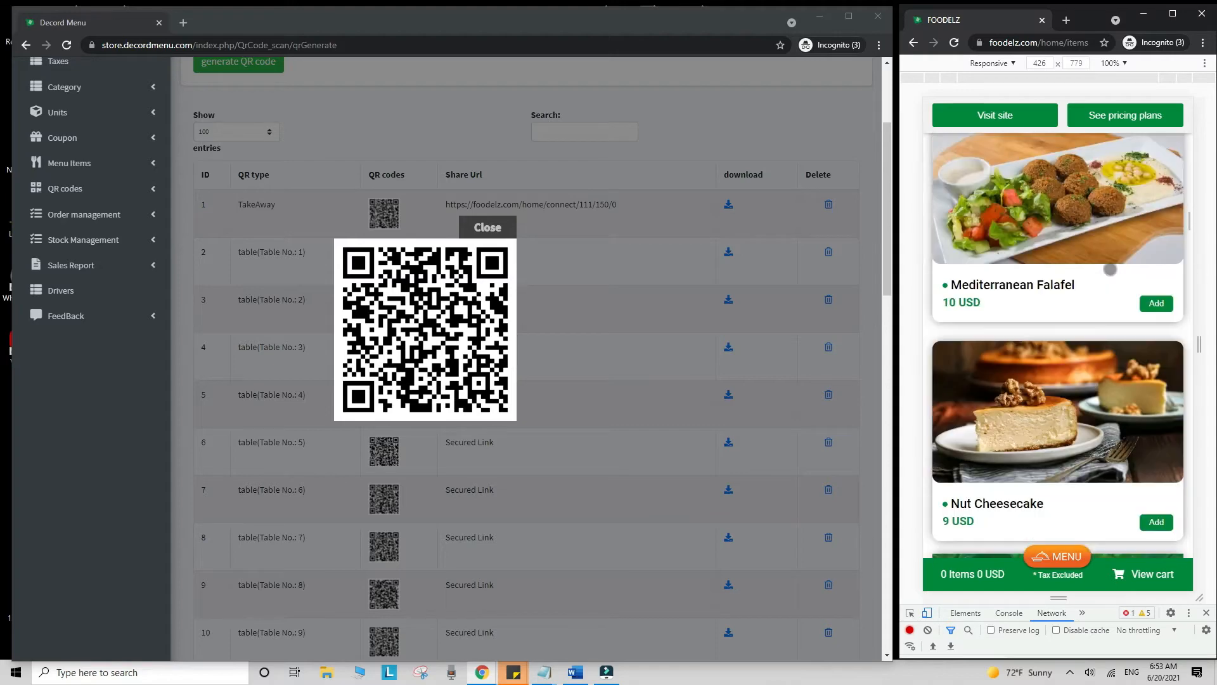
{"action": "left_click", "coordinate": [1059, 555]}
{"action": "scroll", "coordinate": [1065, 355], "scroll_direction": "down", "scroll_amount": 2}
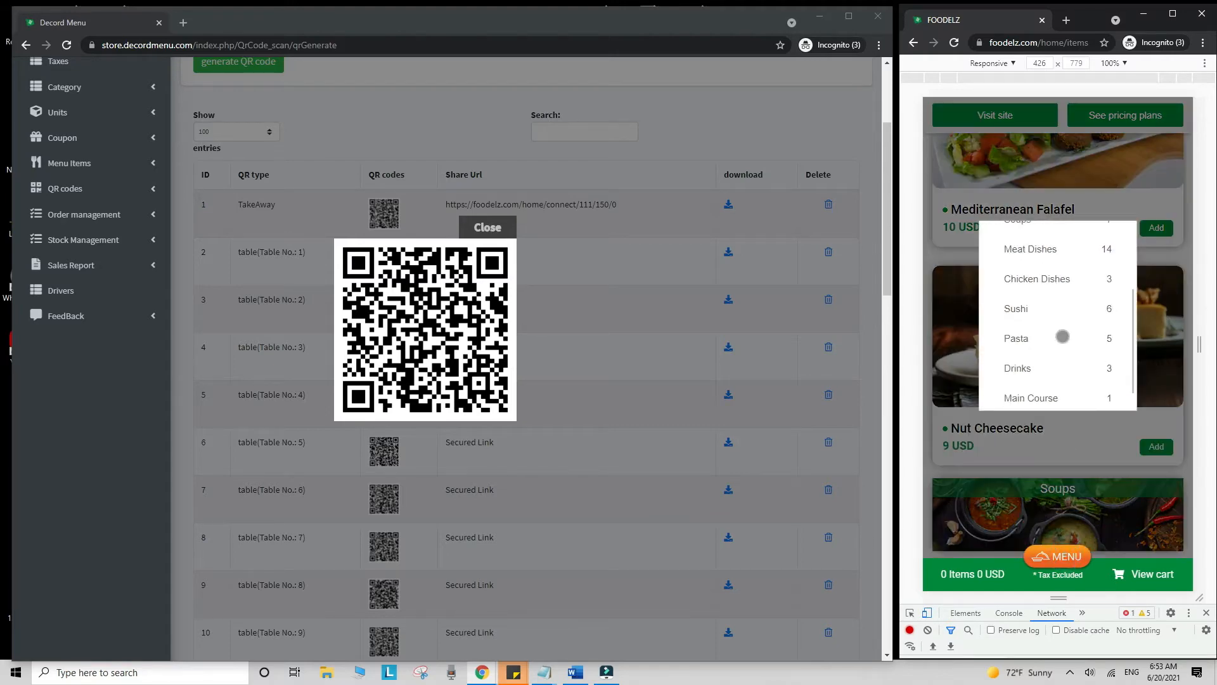
{"action": "left_click", "coordinate": [1040, 367]}
{"action": "left_click", "coordinate": [1159, 501]}
- Show the Table Orders board of active table orders in Decord Menu
{"action": "scroll", "coordinate": [1159, 494], "scroll_direction": "down", "scroll_amount": 6}
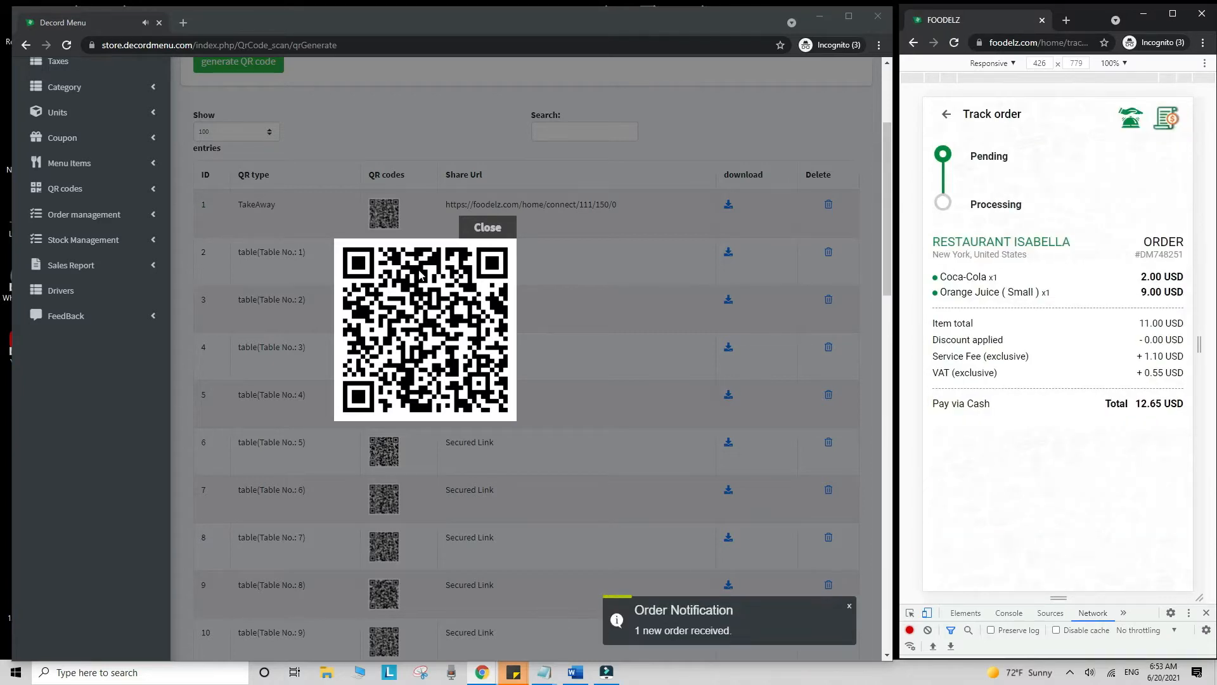
{"action": "scroll", "coordinate": [420, 274], "scroll_direction": "up", "scroll_amount": 3}
{"action": "left_click", "coordinate": [618, 80]}
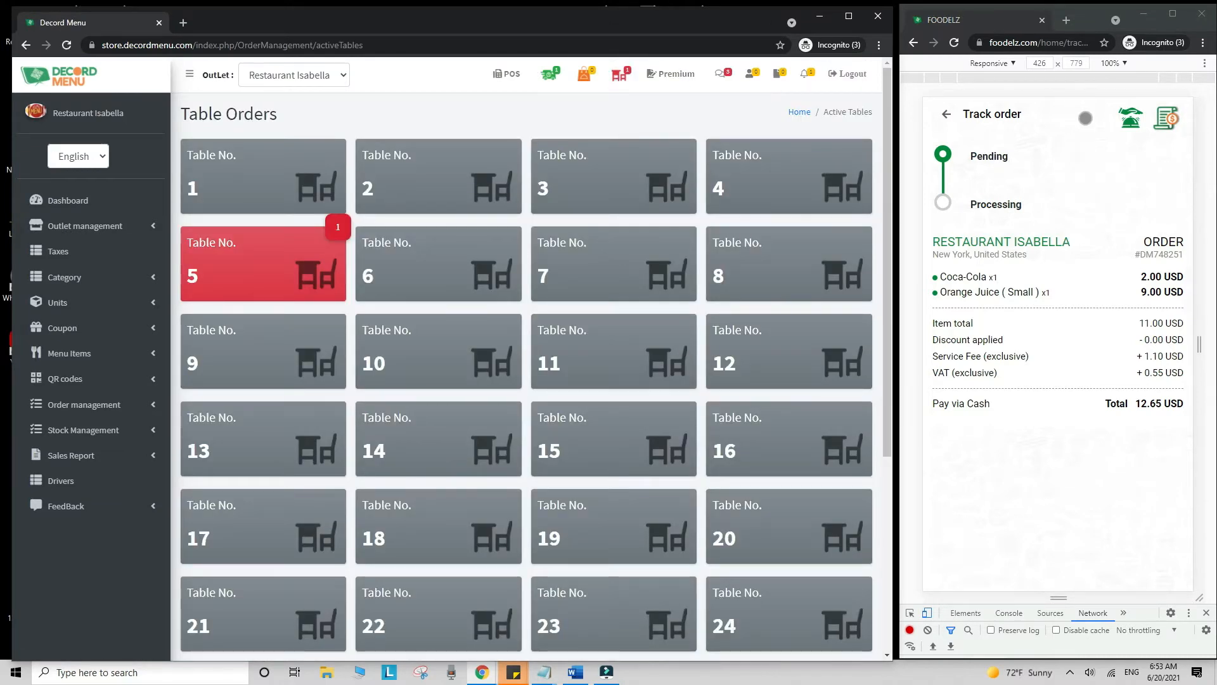
- Send a waiter call for table 5 from the Foodelz order page
{"action": "left_click", "coordinate": [1130, 117]}
{"action": "left_click", "coordinate": [1022, 168]}
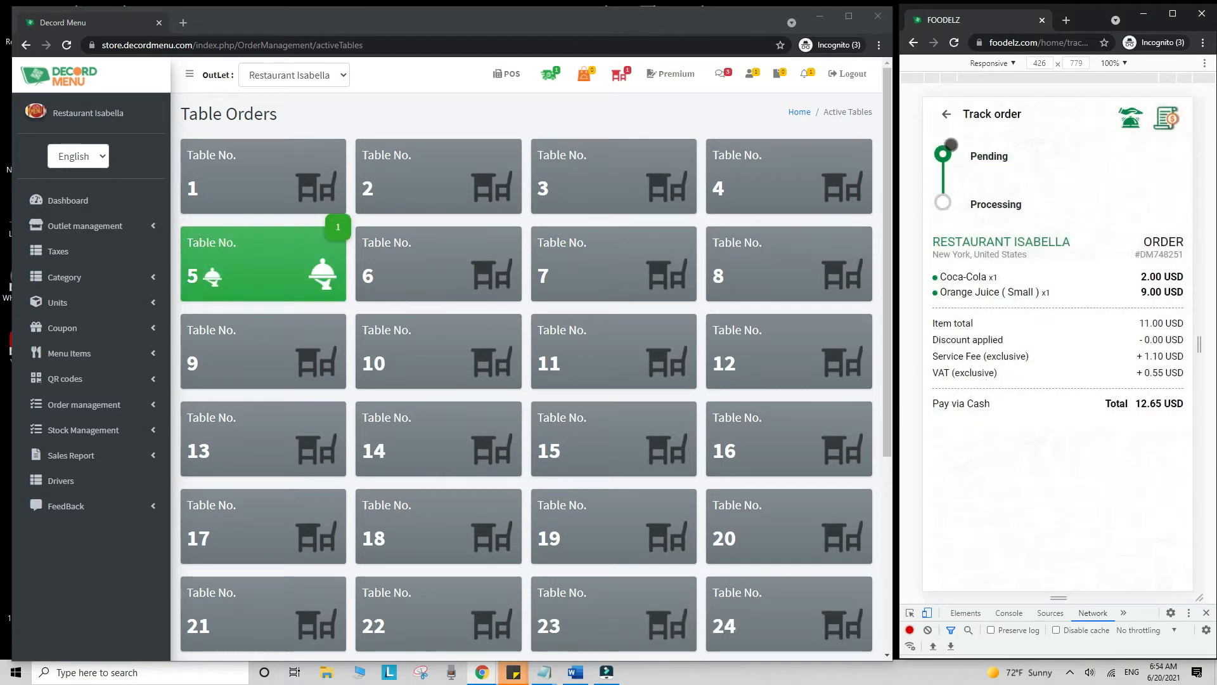
{"action": "scroll", "coordinate": [1058, 343], "scroll_direction": "down", "scroll_amount": 7}
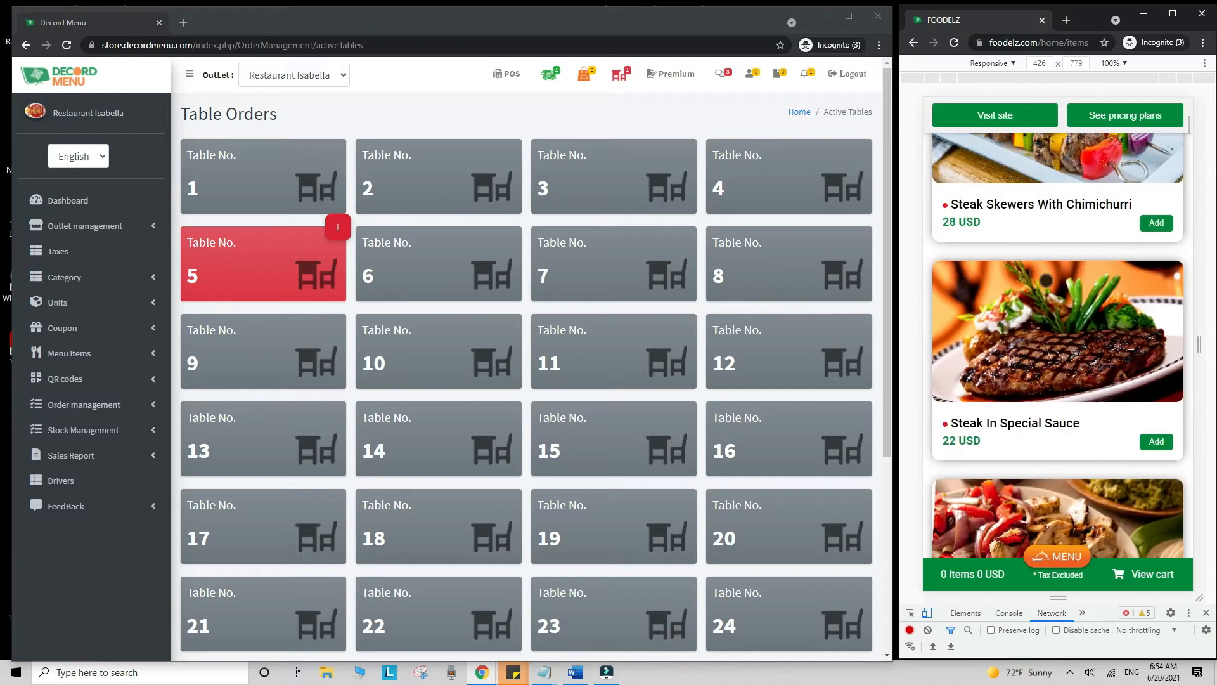
{"action": "scroll", "coordinate": [1057, 342], "scroll_direction": "up", "scroll_amount": 7}
{"action": "scroll", "coordinate": [1046, 281], "scroll_direction": "up", "scroll_amount": 1}
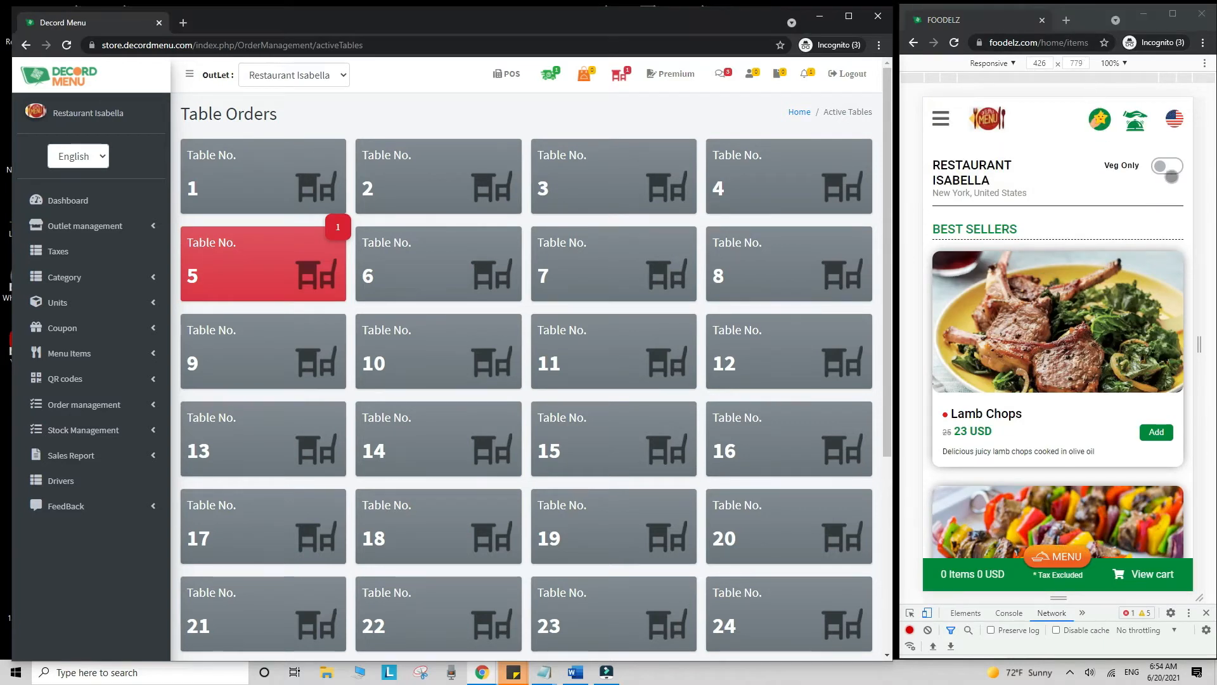
{"action": "left_click", "coordinate": [1170, 172]}
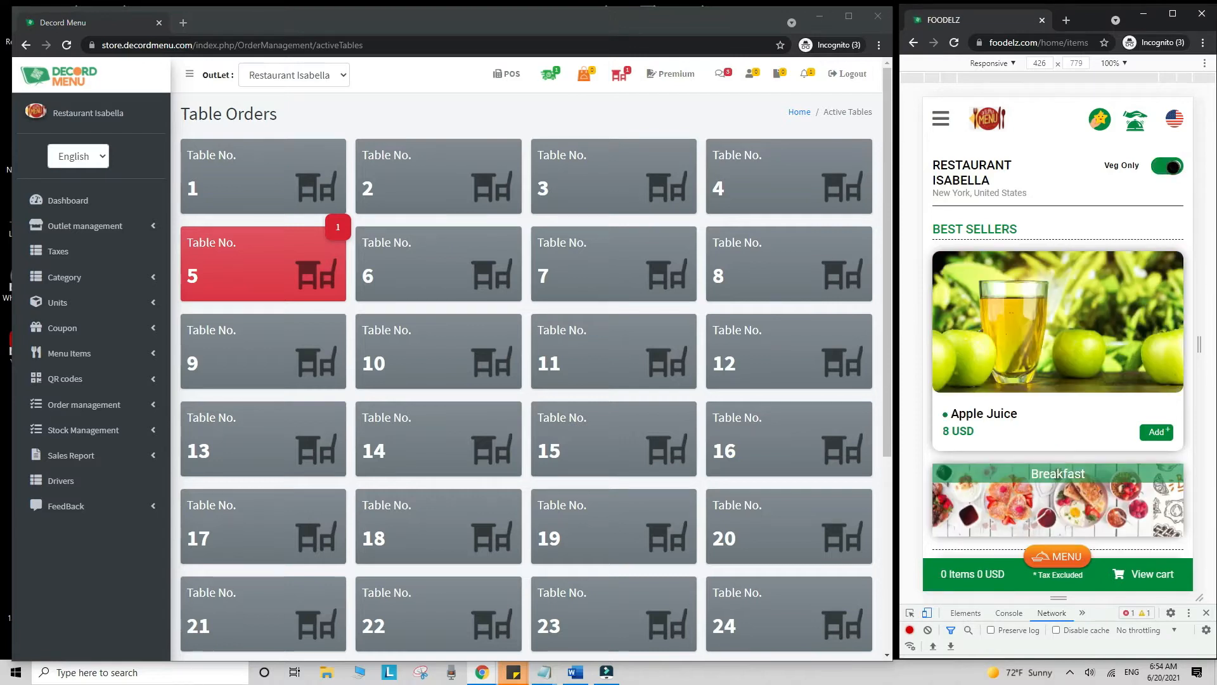
{"action": "left_click", "coordinate": [940, 119]}
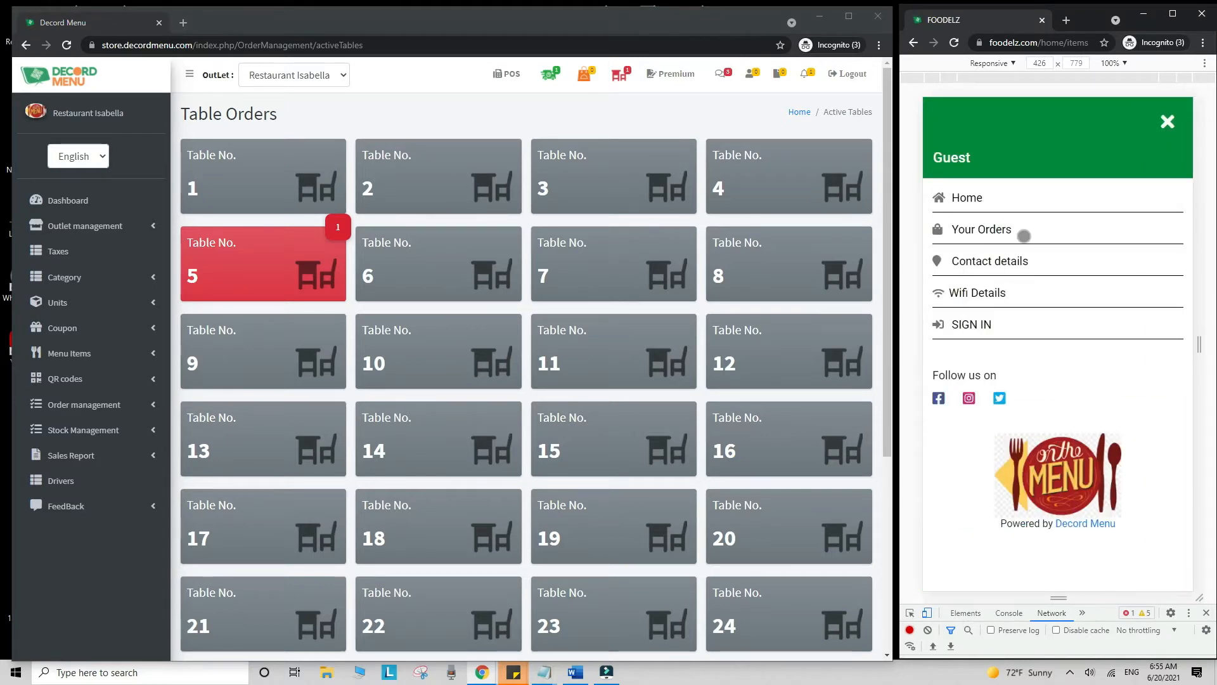
{"action": "left_click", "coordinate": [1038, 261]}
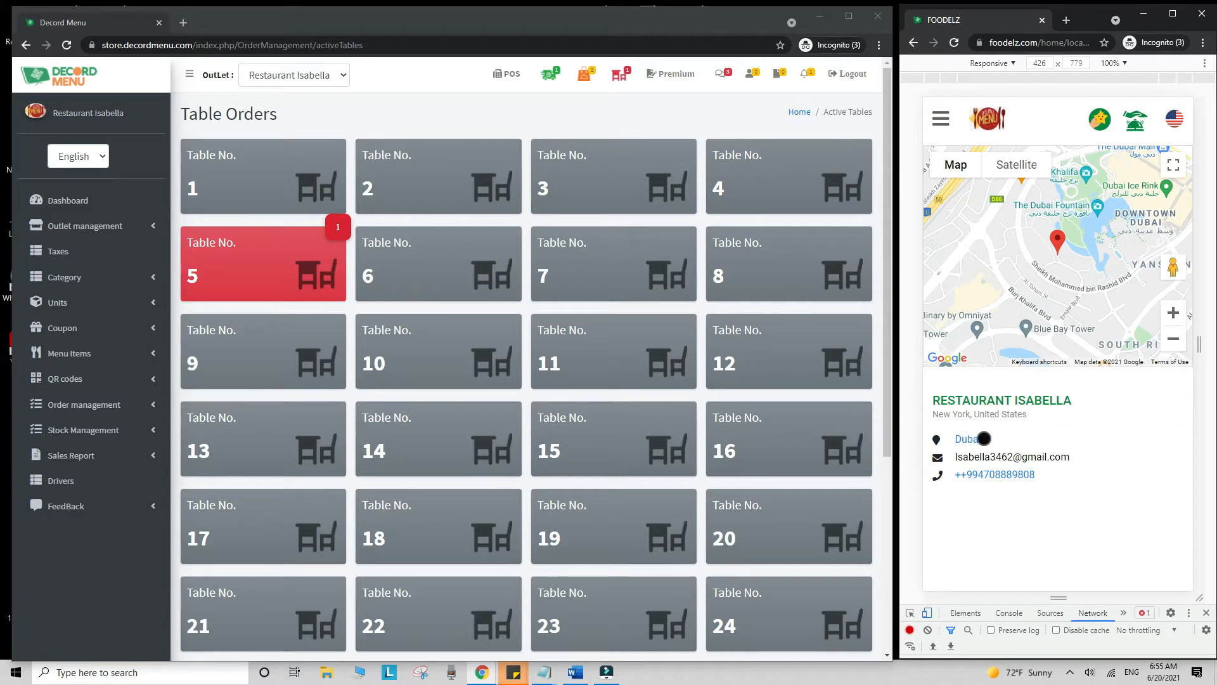
{"action": "left_click", "coordinate": [940, 118]}
{"action": "left_click", "coordinate": [1007, 291]}
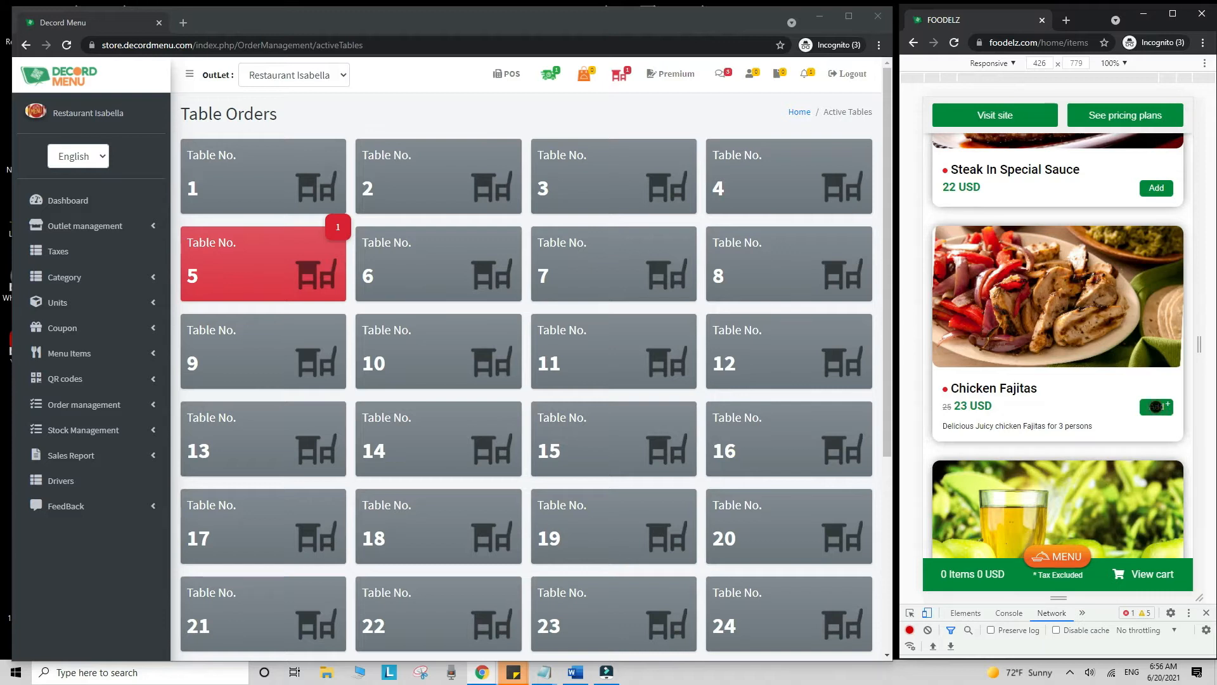
- Add Chicken Fajitas with the Pasta With Basilic and Chorizo Soup add-ons to the cart
{"action": "left_click", "coordinate": [1156, 407]}
{"action": "scroll", "coordinate": [998, 254], "scroll_direction": "down", "scroll_amount": 1}
{"action": "scroll", "coordinate": [995, 311], "scroll_direction": "up", "scroll_amount": 1}
{"action": "left_click", "coordinate": [943, 226]}
{"action": "left_click", "coordinate": [943, 267]}
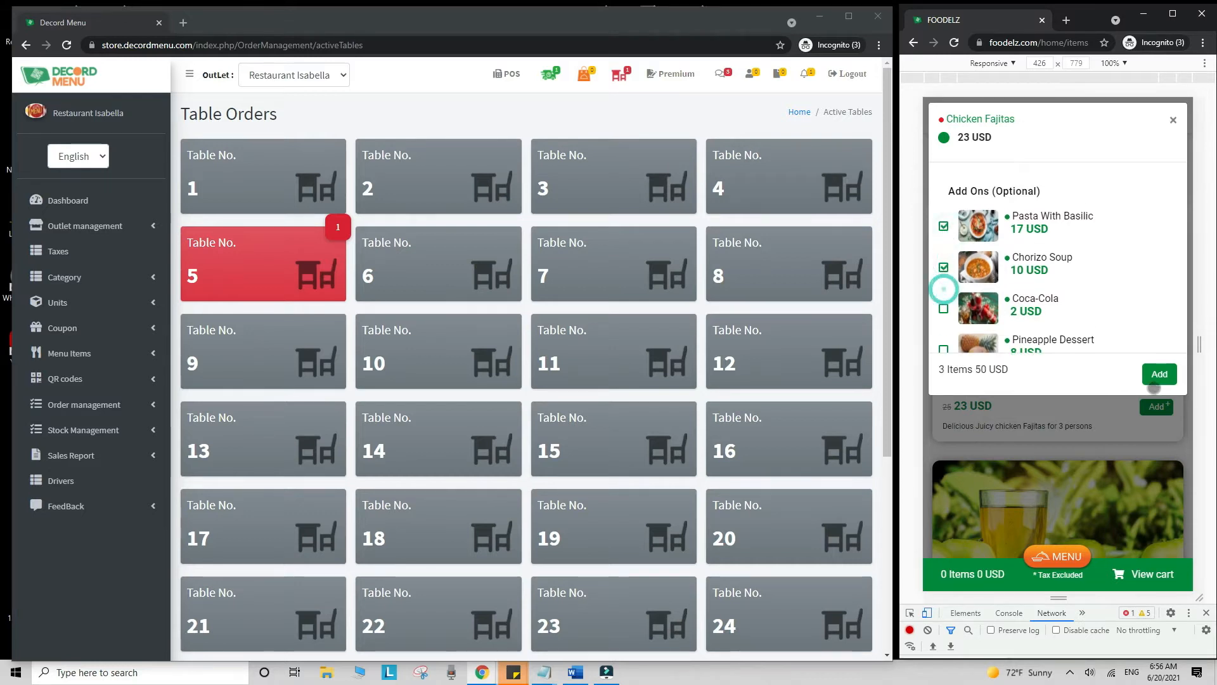
{"action": "left_click", "coordinate": [1154, 380]}
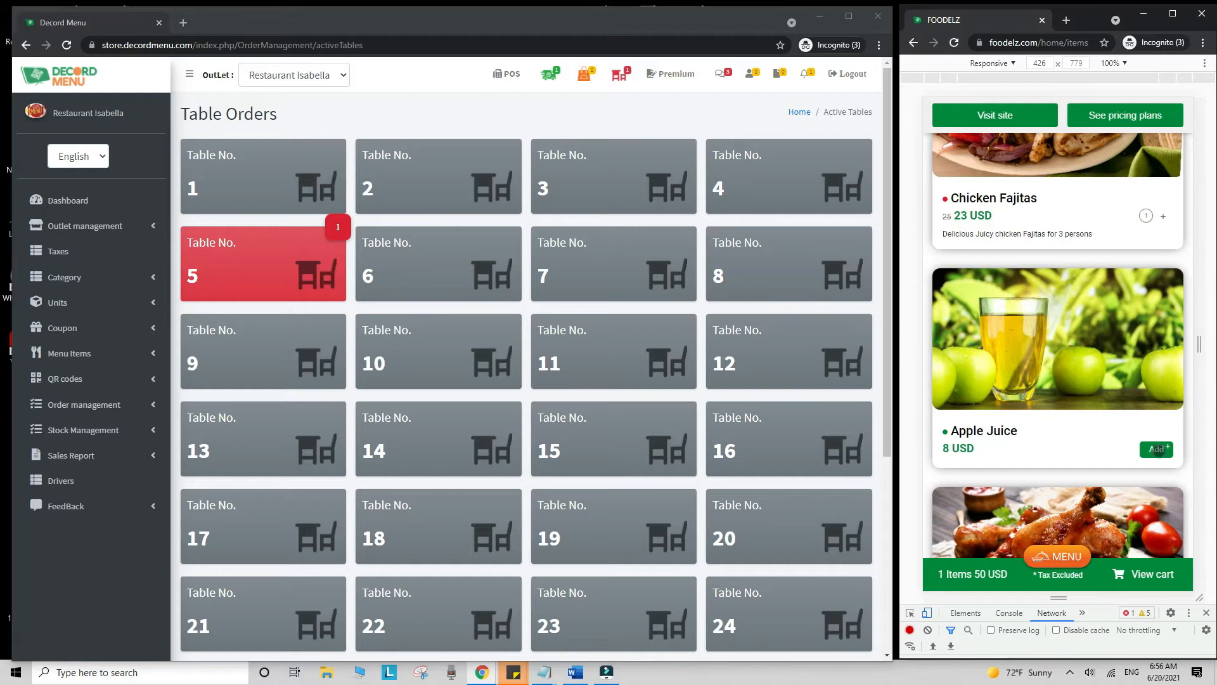
- Pick the Large size for Apple Juice, then close its options without adding it
{"action": "left_click", "coordinate": [1158, 449]}
{"action": "left_click", "coordinate": [972, 207]}
{"action": "left_click", "coordinate": [1173, 119]}
{"action": "scroll", "coordinate": [1144, 193], "scroll_direction": "down", "scroll_amount": 7}
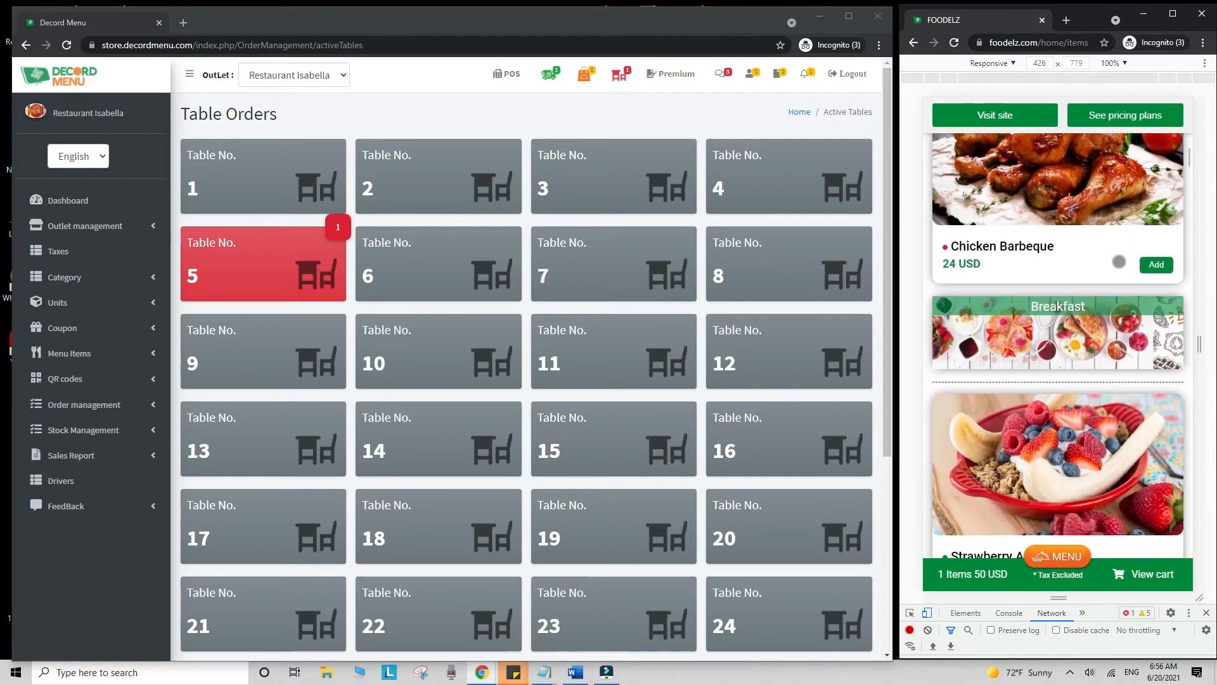
{"action": "scroll", "coordinate": [1119, 261], "scroll_direction": "down", "scroll_amount": 1}
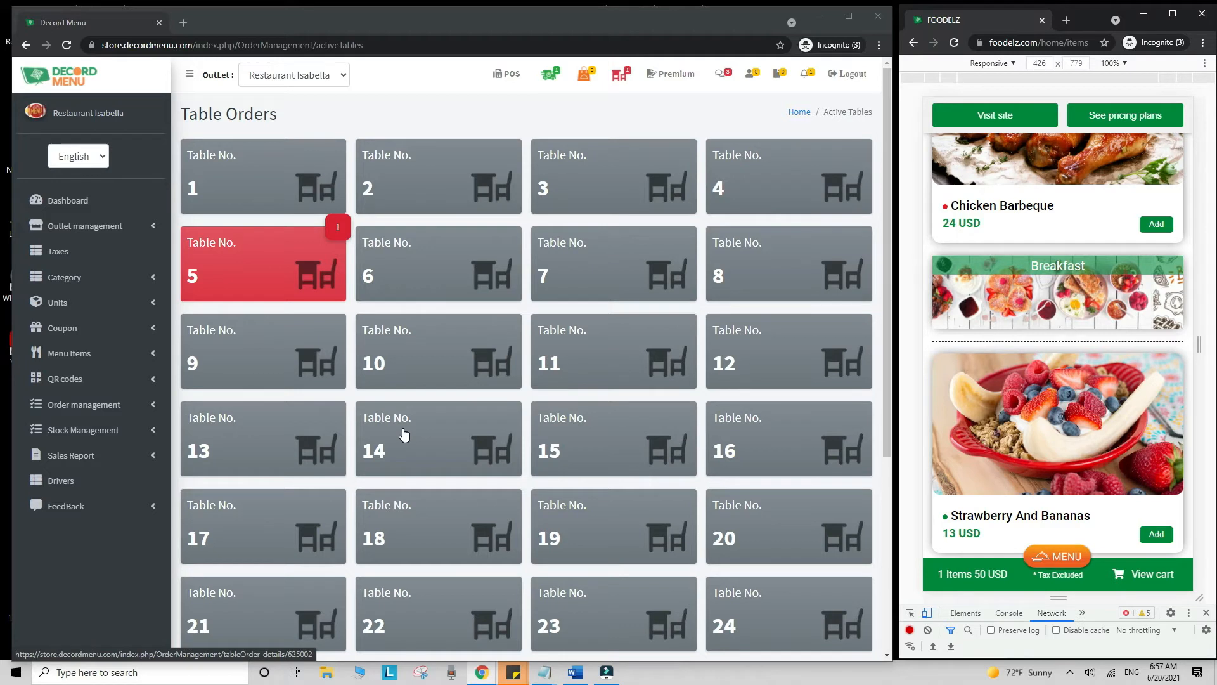
- Browse Outlet management's Taxes and category options, then open Menu Items > View Items
{"action": "left_click", "coordinate": [102, 226]}
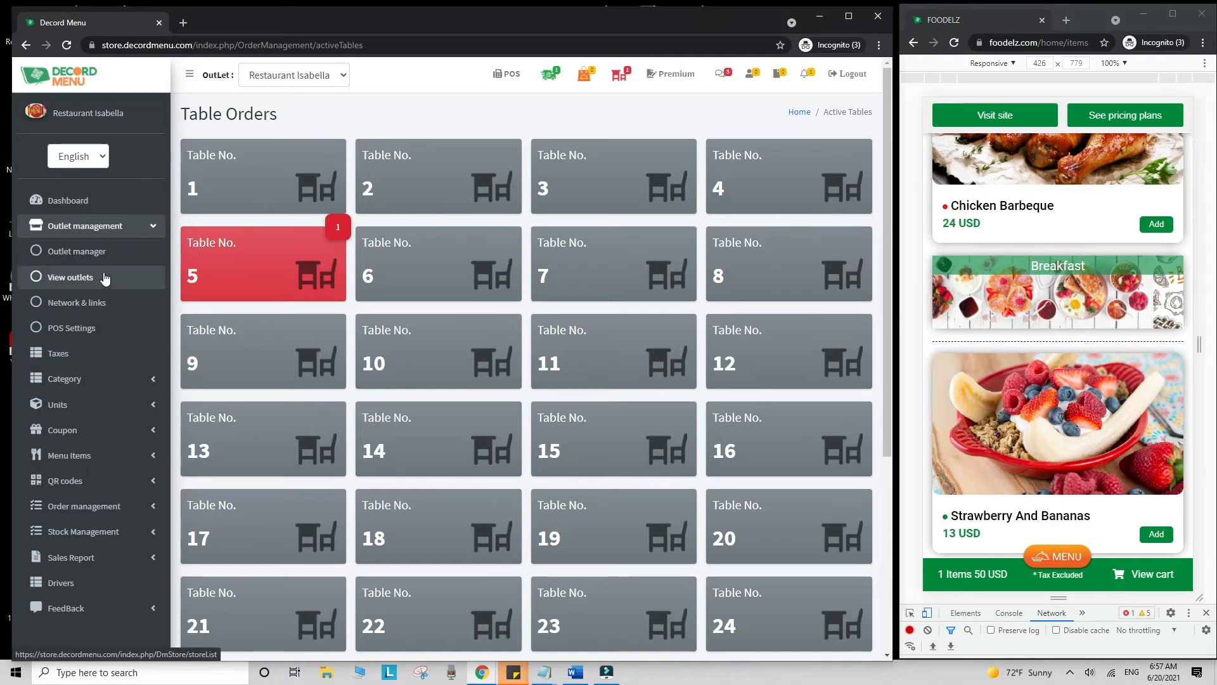
{"action": "left_click", "coordinate": [71, 355]}
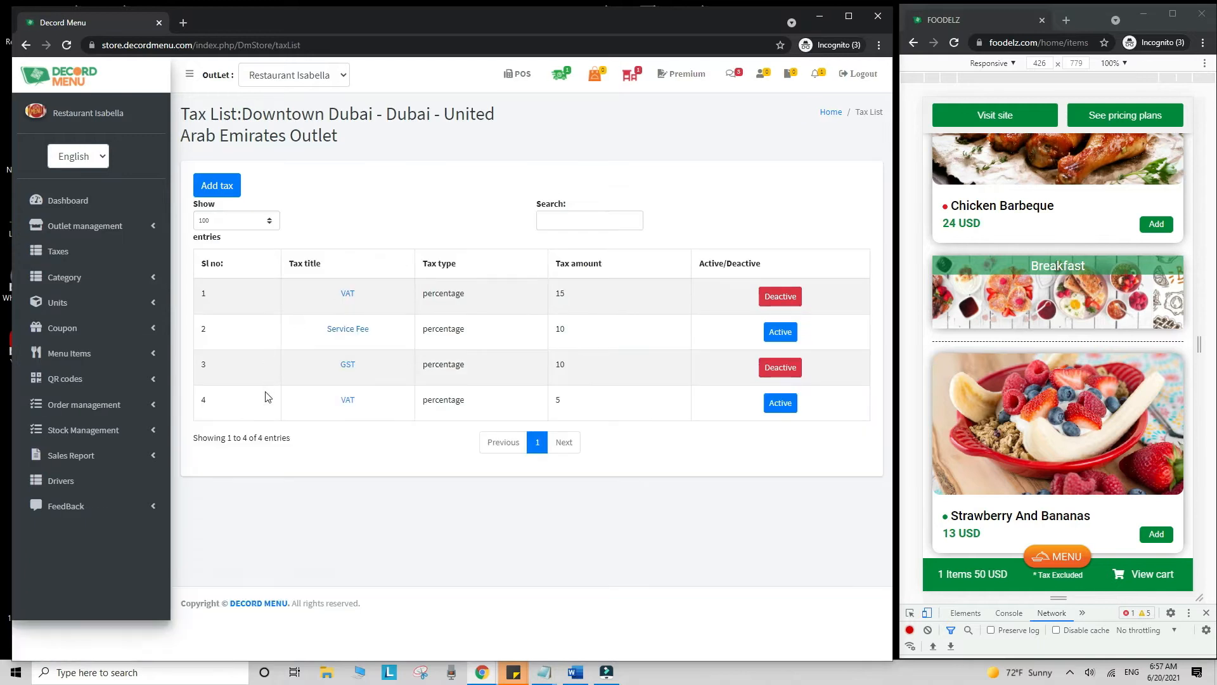
{"action": "left_click", "coordinate": [149, 277]}
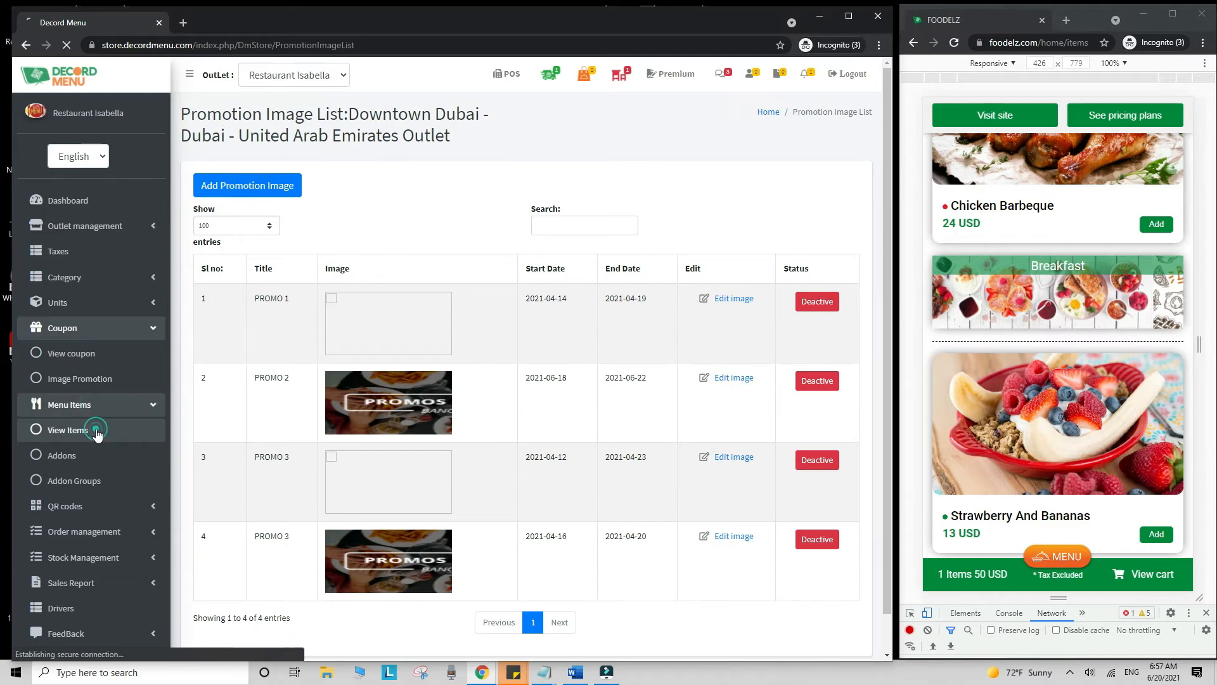
{"action": "left_click", "coordinate": [99, 429]}
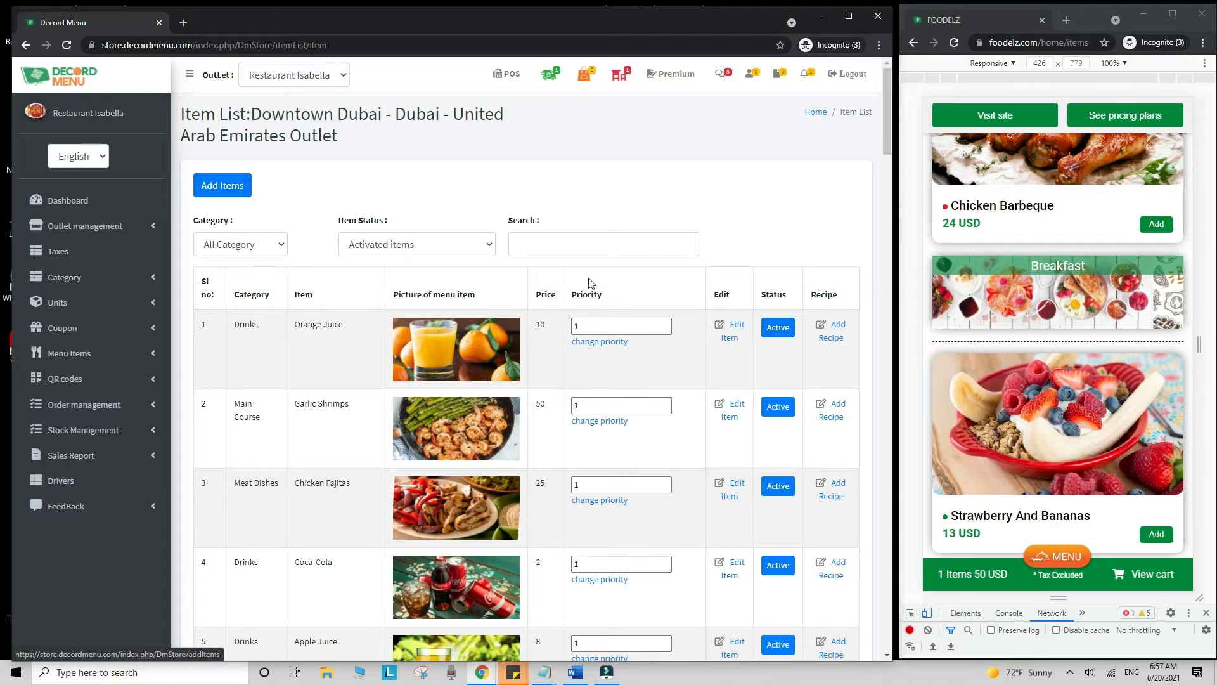
- Open Orange Juice for editing and review its description and serving start and end times
{"action": "left_click", "coordinate": [730, 336]}
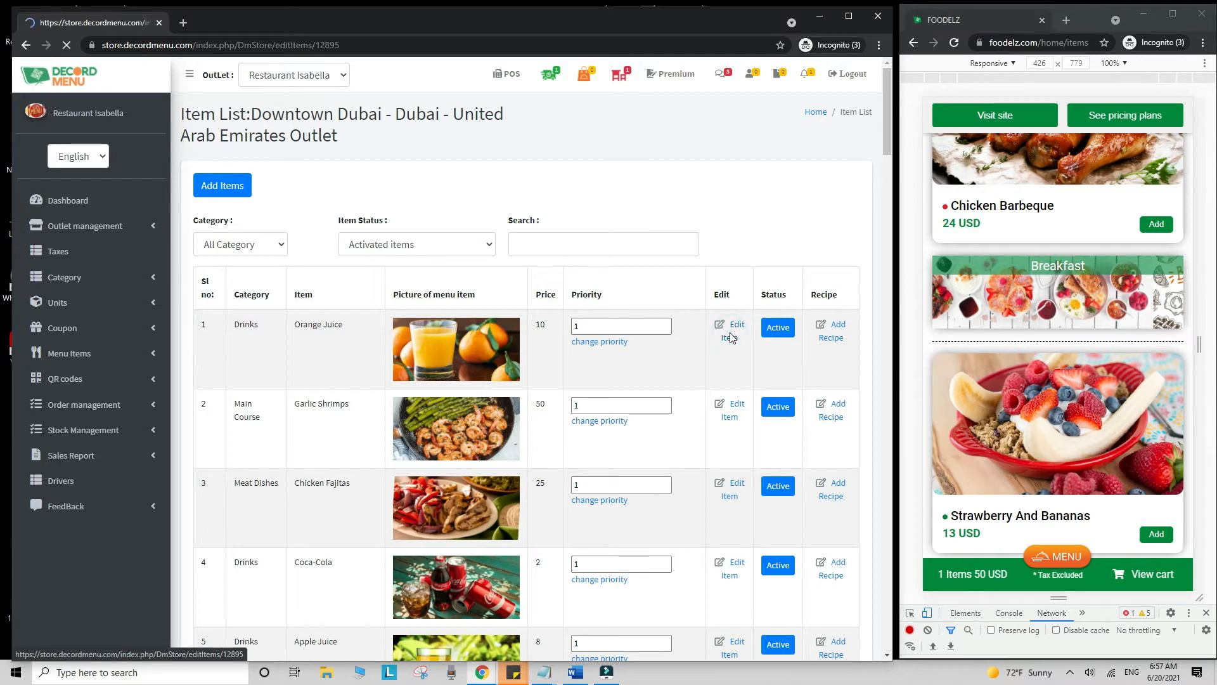
{"action": "left_click_drag", "start_coordinate": [584, 417], "coordinate": [198, 399]}
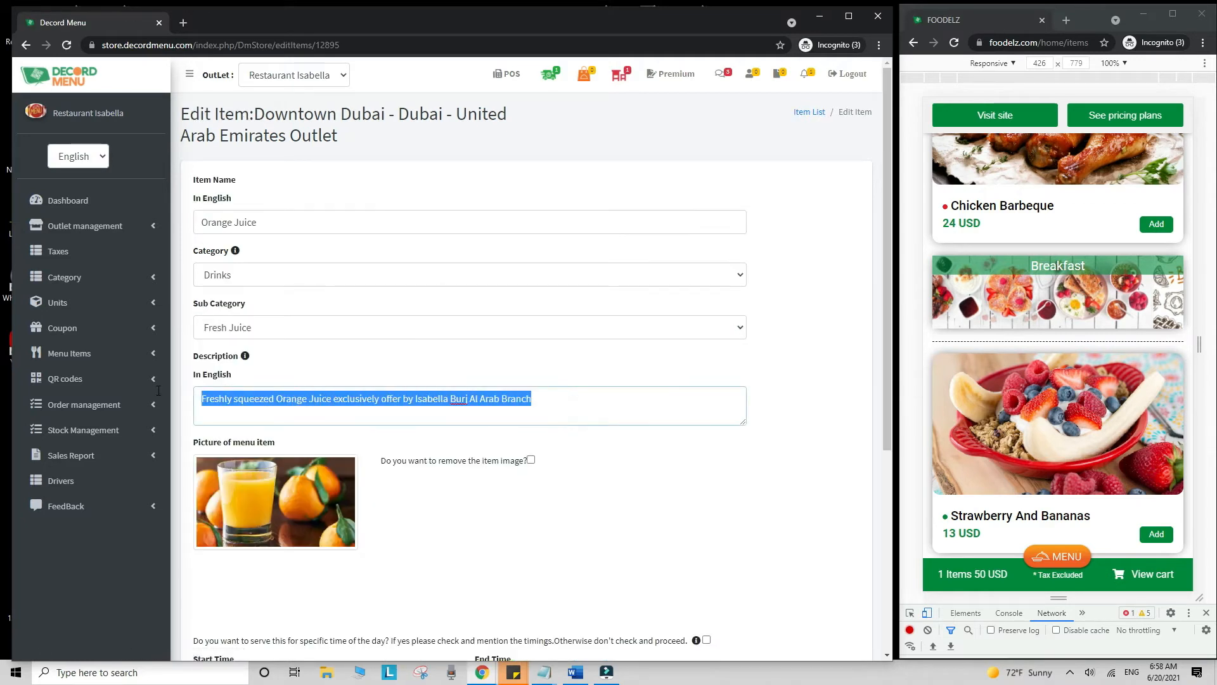
{"action": "scroll", "coordinate": [404, 455], "scroll_direction": "down", "scroll_amount": 4}
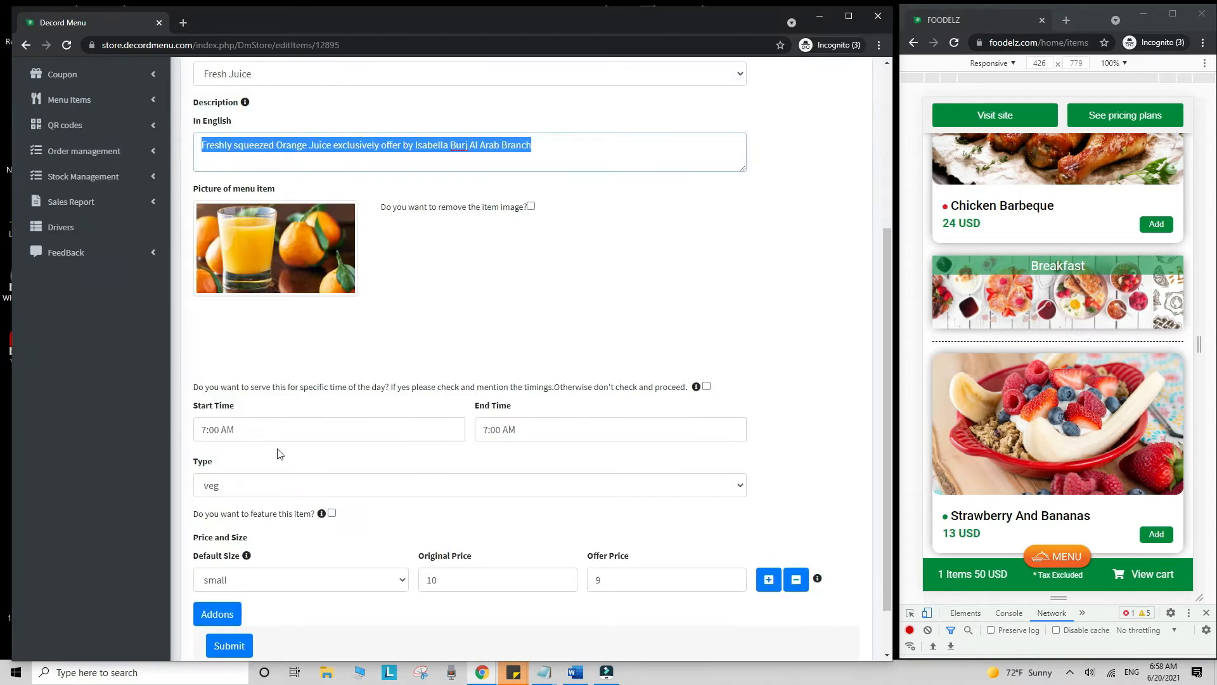
{"action": "left_click", "coordinate": [274, 434]}
{"action": "left_click", "coordinate": [518, 431]}
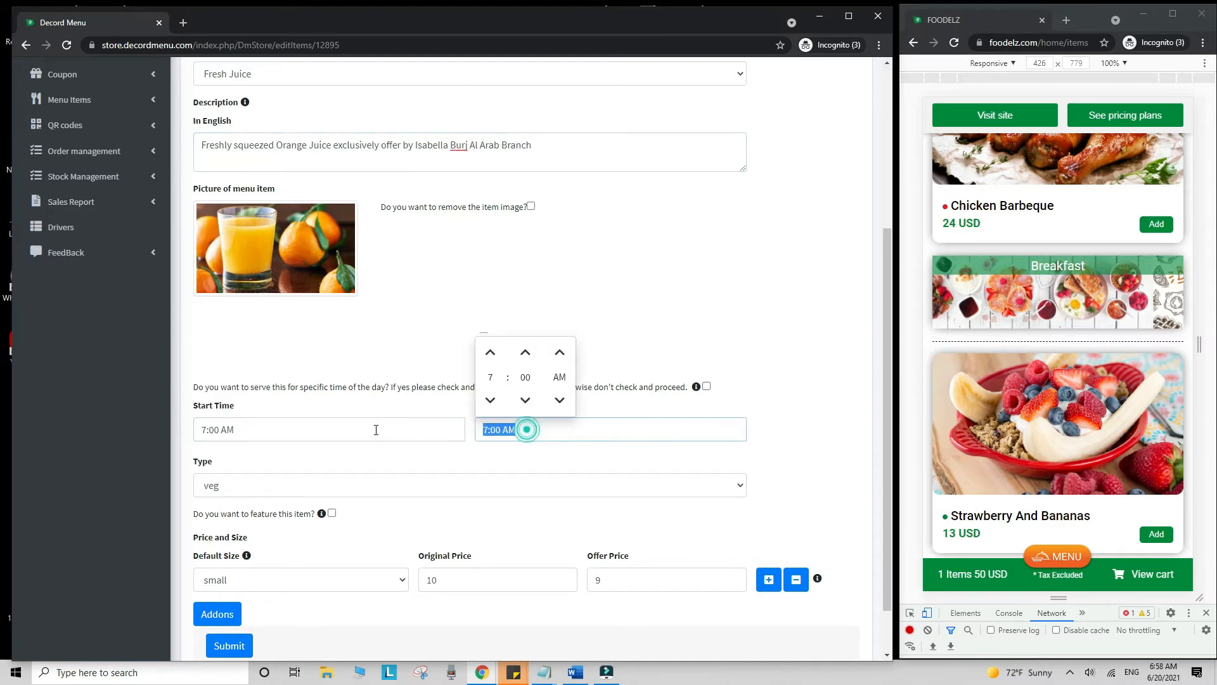
{"action": "left_click", "coordinate": [780, 431]}
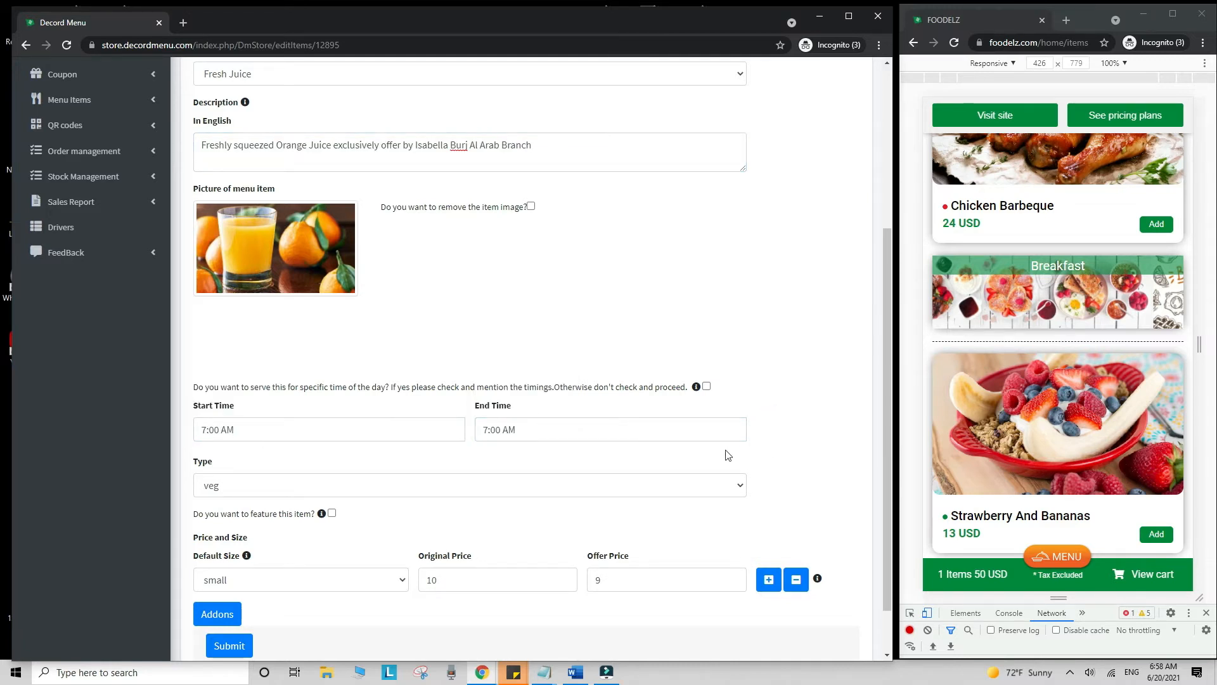
- Mark Orange Juice as a featured item and check its price 10 and offer price 9
{"action": "left_click", "coordinate": [332, 514]}
{"action": "scroll", "coordinate": [951, 419], "scroll_direction": "up", "scroll_amount": 15}
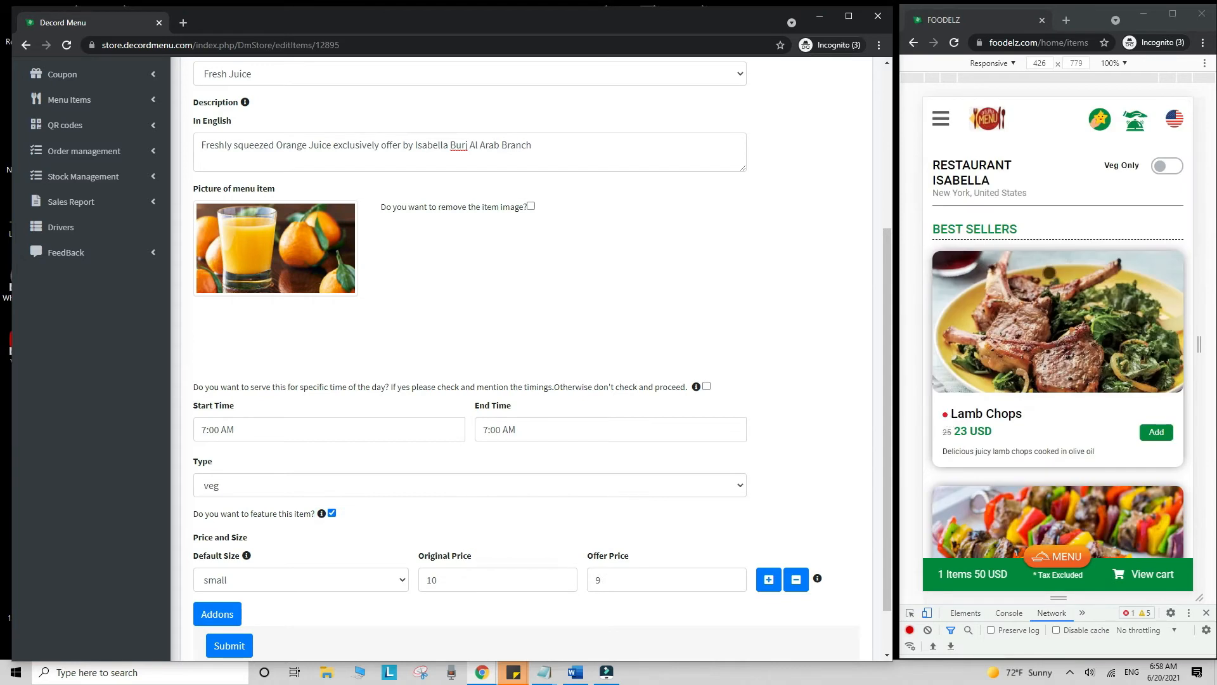
{"action": "scroll", "coordinate": [796, 410], "scroll_direction": "down", "scroll_amount": 2}
{"action": "double_click", "coordinate": [461, 518]}
{"action": "double_click", "coordinate": [616, 526]}
- Open QR codes > Scan Report and scroll through the 239 June 2021 scans
{"action": "scroll", "coordinate": [578, 444], "scroll_direction": "up", "scroll_amount": 10}
{"action": "left_click", "coordinate": [127, 124]}
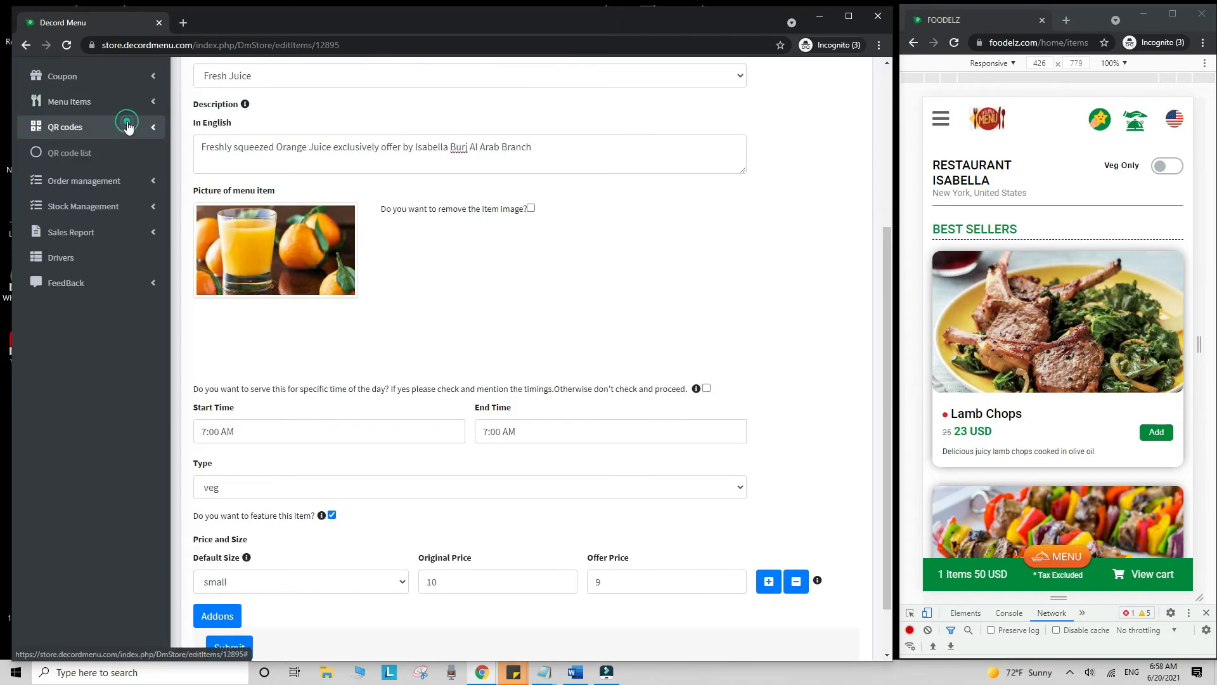
{"action": "left_click", "coordinate": [70, 152]}
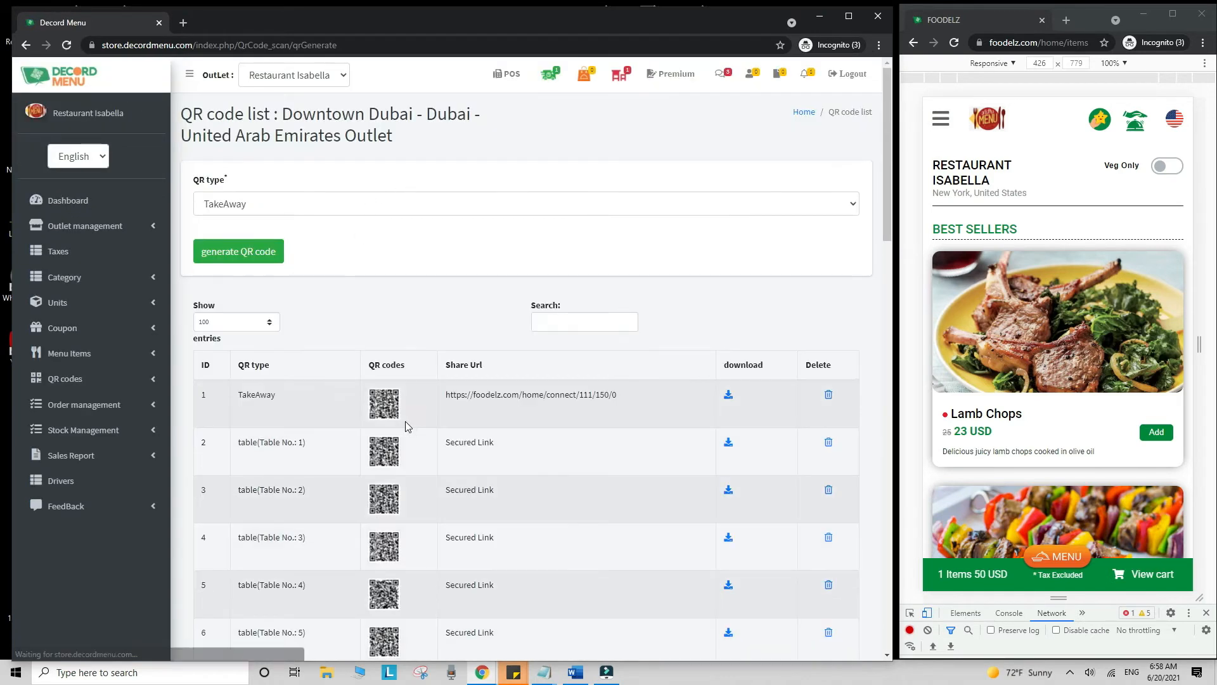
{"action": "left_click", "coordinate": [143, 378]}
{"action": "left_click", "coordinate": [121, 431]}
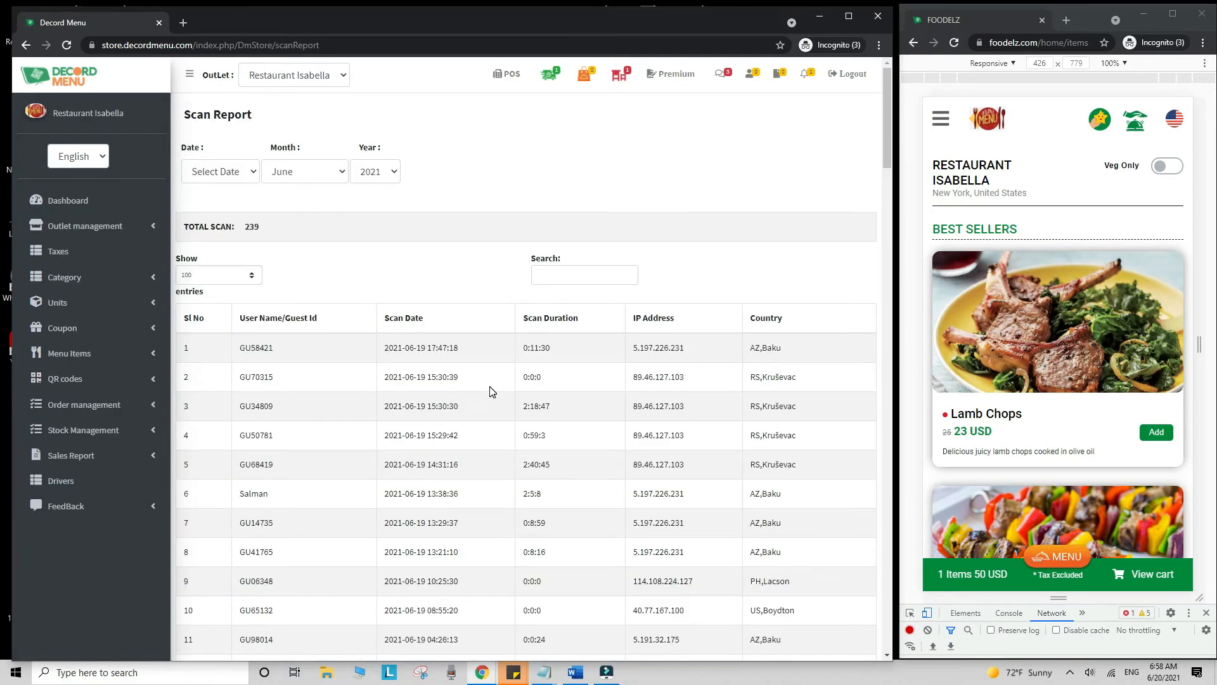
{"action": "scroll", "coordinate": [490, 392], "scroll_direction": "down", "scroll_amount": 12}
{"action": "scroll", "coordinate": [490, 392], "scroll_direction": "down", "scroll_amount": 20}
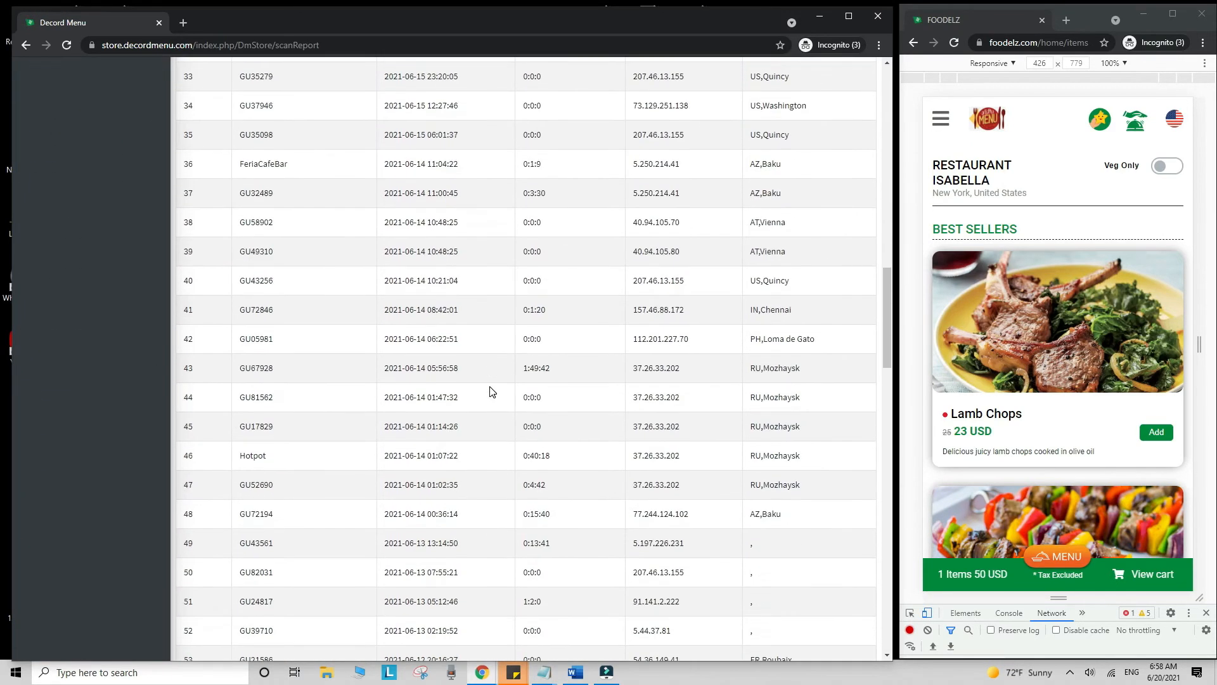
{"action": "scroll", "coordinate": [489, 391], "scroll_direction": "down", "scroll_amount": 10}
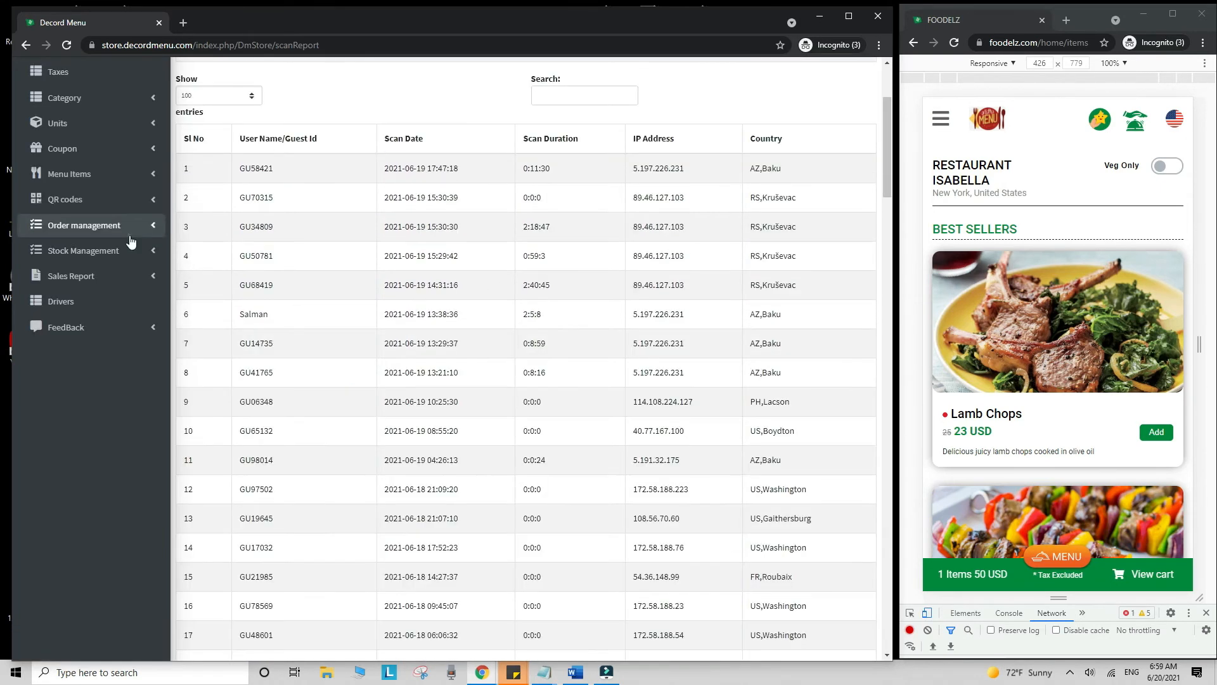
{"action": "left_click", "coordinate": [126, 233]}
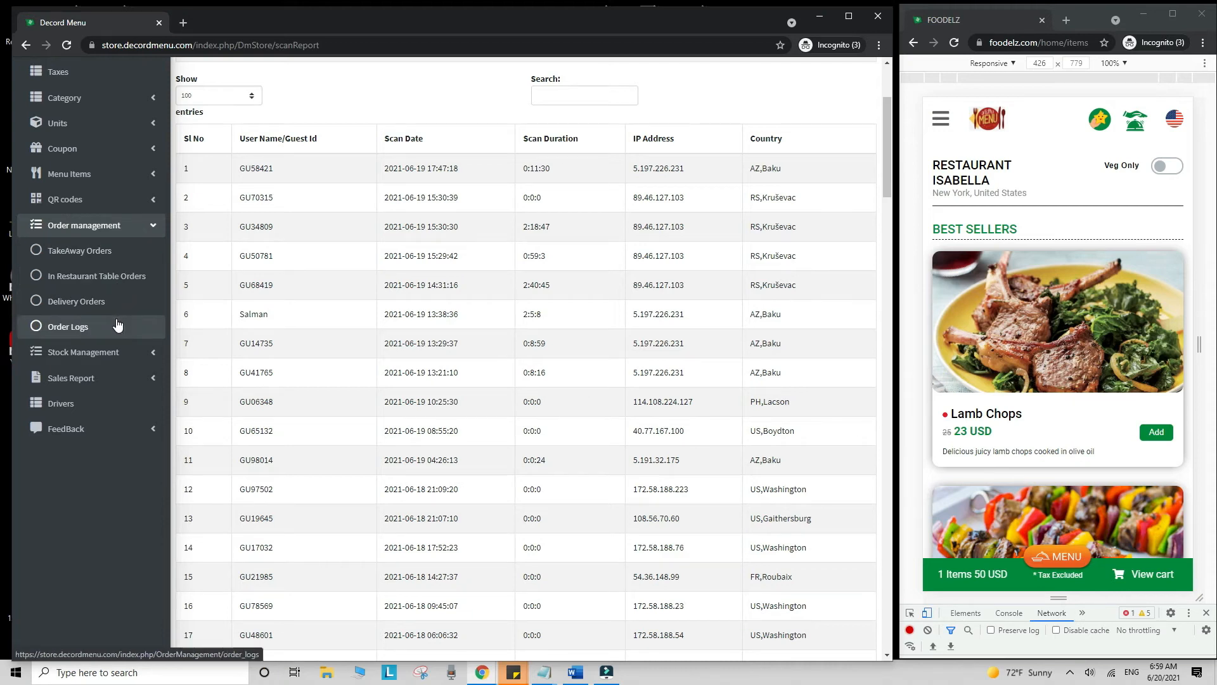
- View the Sales Report, then the Analytics page with order status, scan and feedback charts
{"action": "left_click", "coordinate": [118, 379]}
{"action": "left_click", "coordinate": [114, 411]}
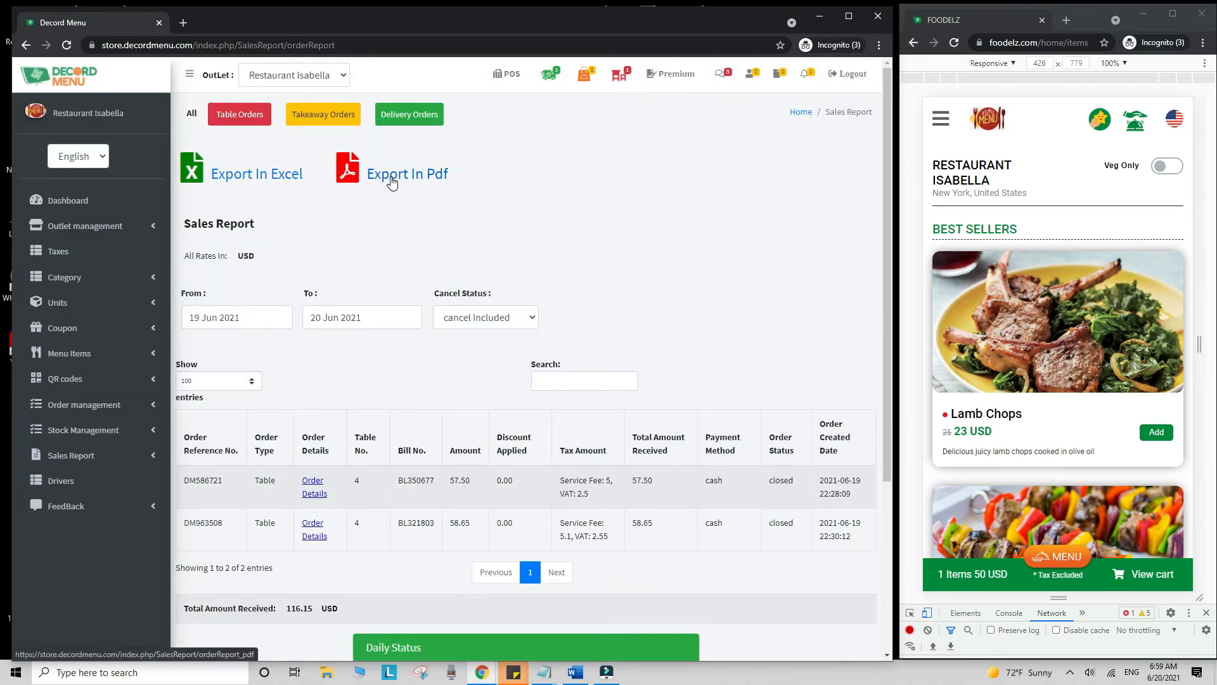
{"action": "left_click", "coordinate": [71, 455]}
{"action": "left_click", "coordinate": [101, 584]}
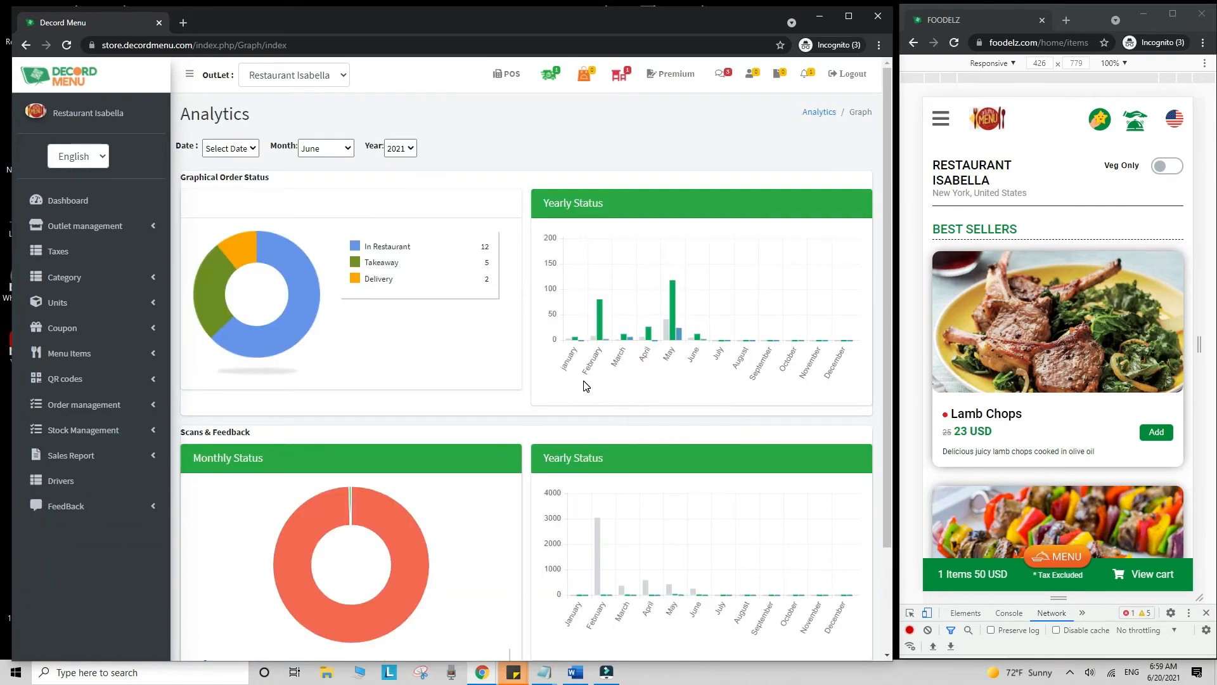
{"action": "scroll", "coordinate": [551, 320], "scroll_direction": "down", "scroll_amount": 5}
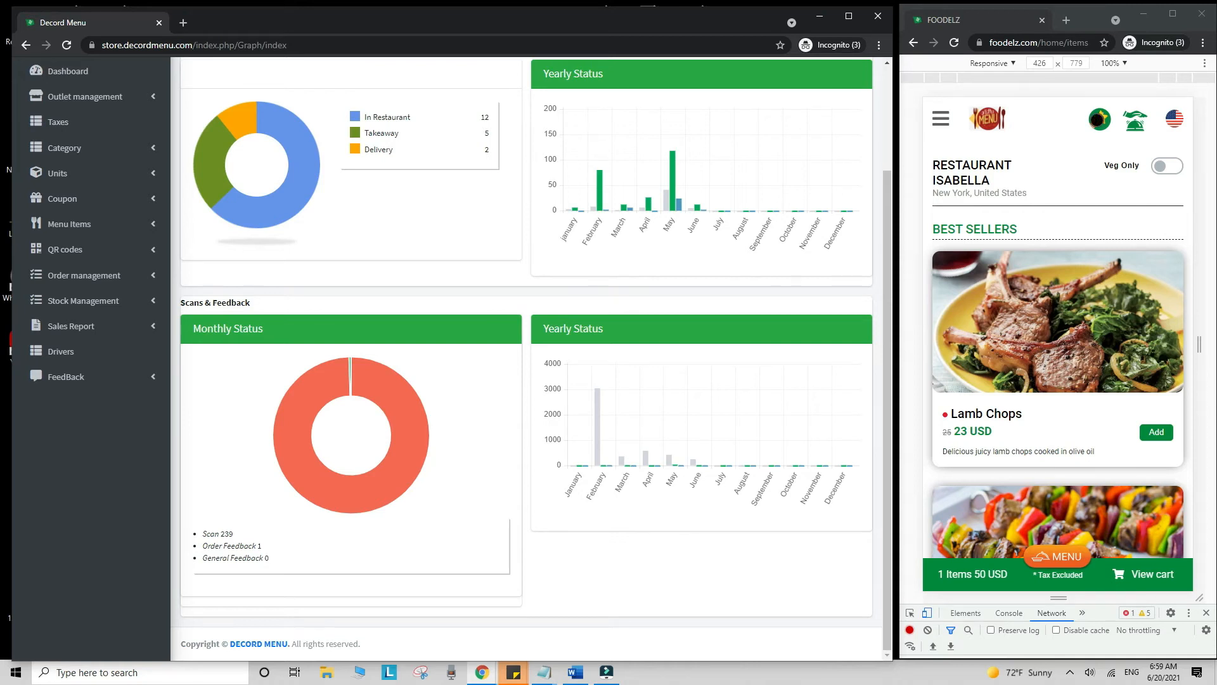
{"action": "left_click", "coordinate": [1099, 121]}
- Rate the ambiance, food and service as Good in the Foodelz feedback form
{"action": "left_click", "coordinate": [1081, 230]}
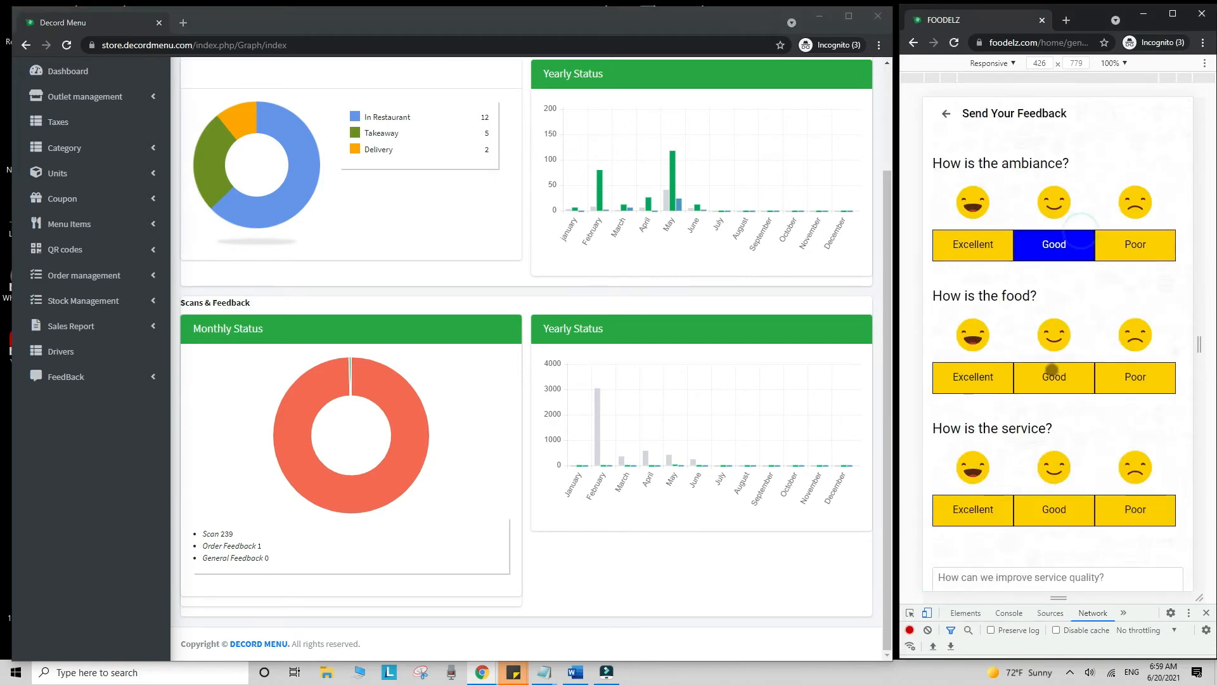
{"action": "left_click", "coordinate": [1052, 373]}
{"action": "left_click", "coordinate": [1033, 505]}
{"action": "scroll", "coordinate": [1032, 505], "scroll_direction": "down", "scroll_amount": 3}
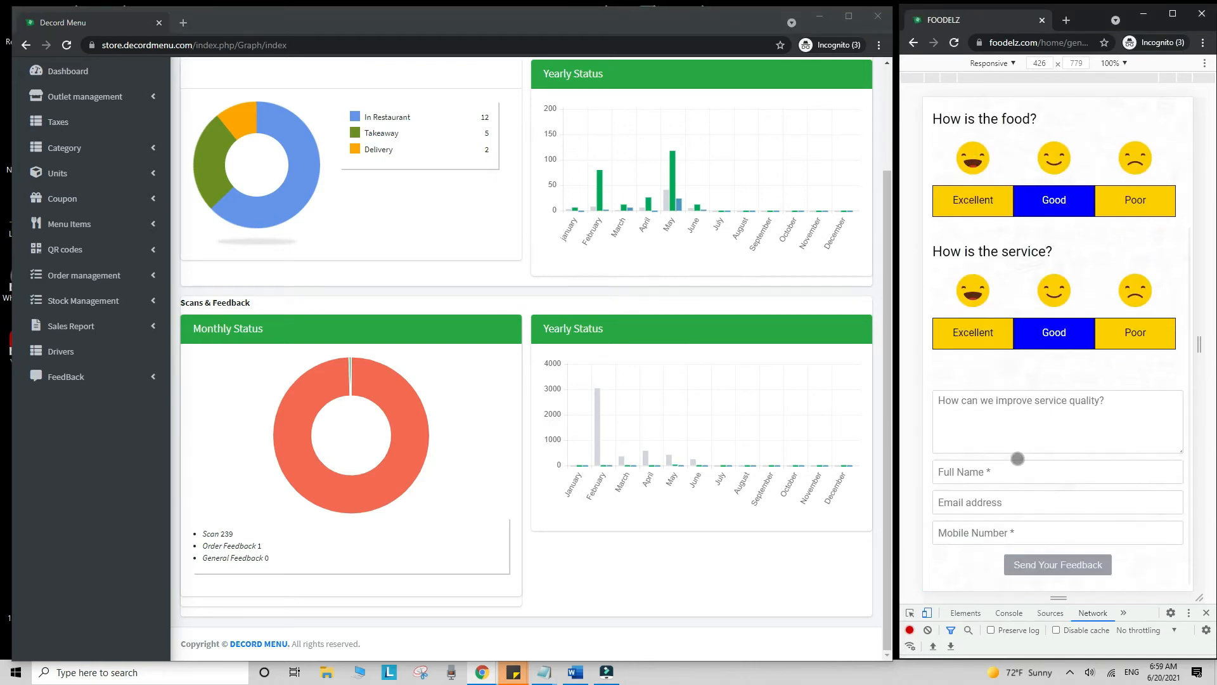
- Look over the general customer feedback list, then return to the outlet's QR code list
{"action": "left_click", "coordinate": [88, 379]}
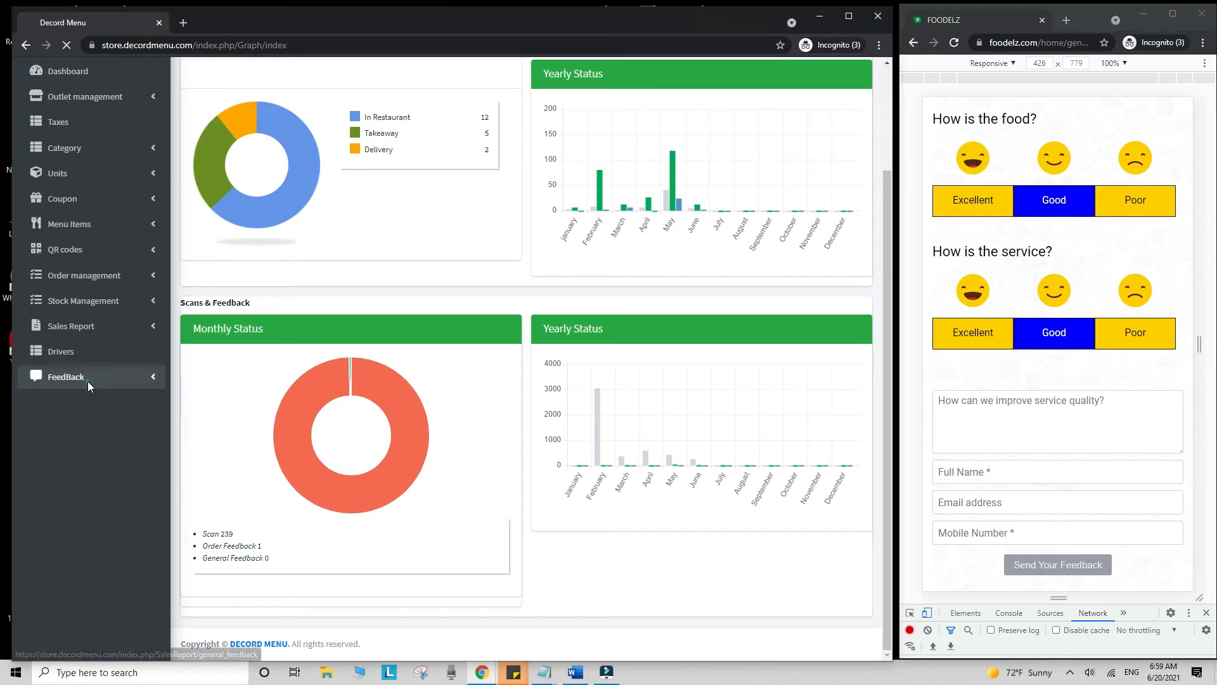
{"action": "scroll", "coordinate": [554, 375], "scroll_direction": "down", "scroll_amount": 2}
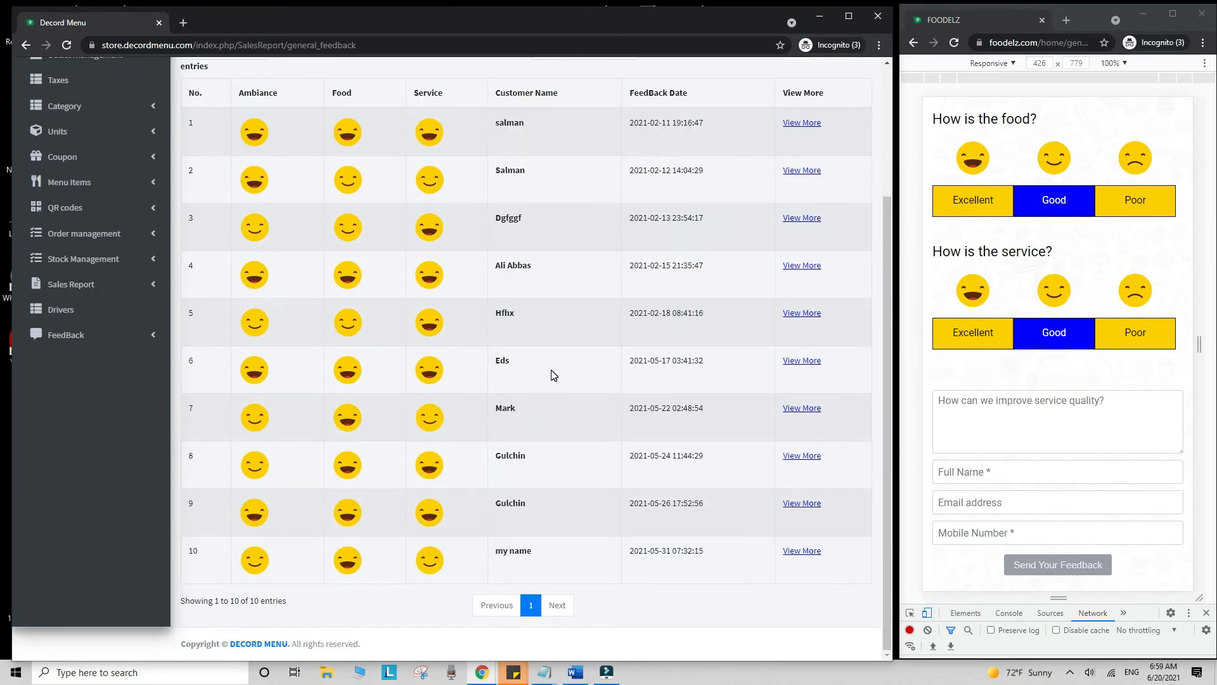
{"action": "scroll", "coordinate": [553, 375], "scroll_direction": "up", "scroll_amount": 2}
{"action": "left_click", "coordinate": [89, 378]}
{"action": "left_click", "coordinate": [70, 405]}
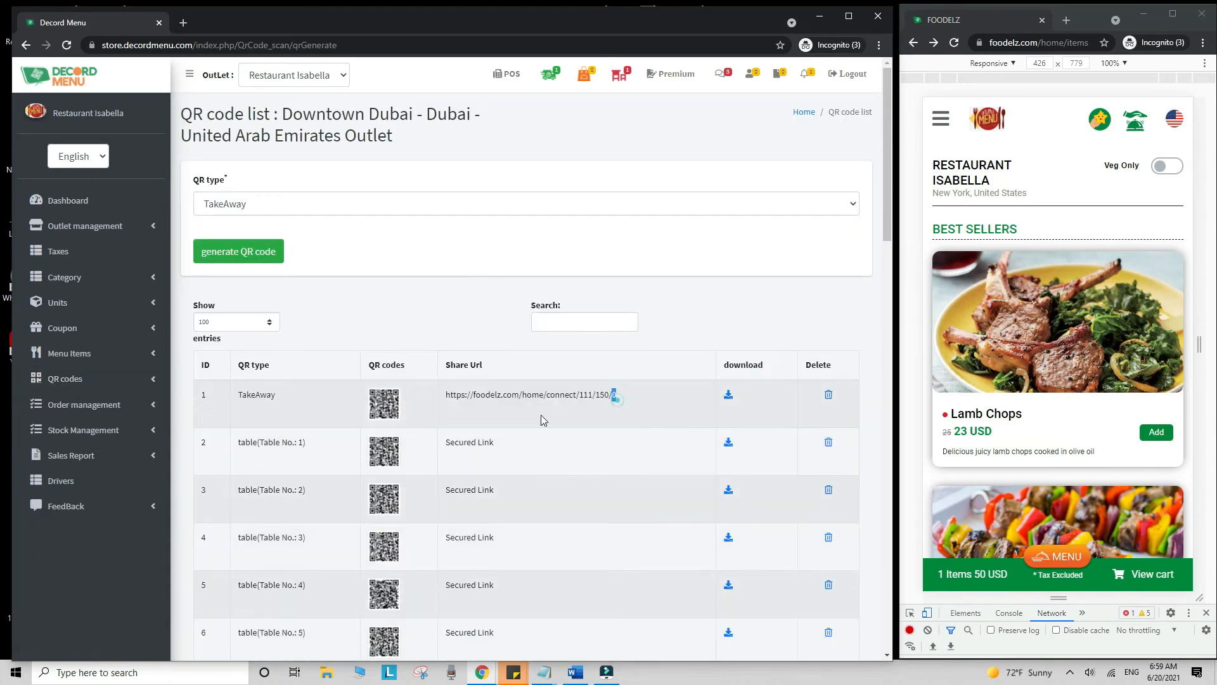
- Copy the TakeAway share link and load that menu in Foodelz
{"action": "left_click_drag", "start_coordinate": [543, 420], "coordinate": [445, 395]}
{"action": "key", "text": "ctrl+c"}
{"action": "left_click", "coordinate": [1014, 45]}
{"action": "key", "text": "ctrl+v"}
{"action": "key", "text": "Return"}
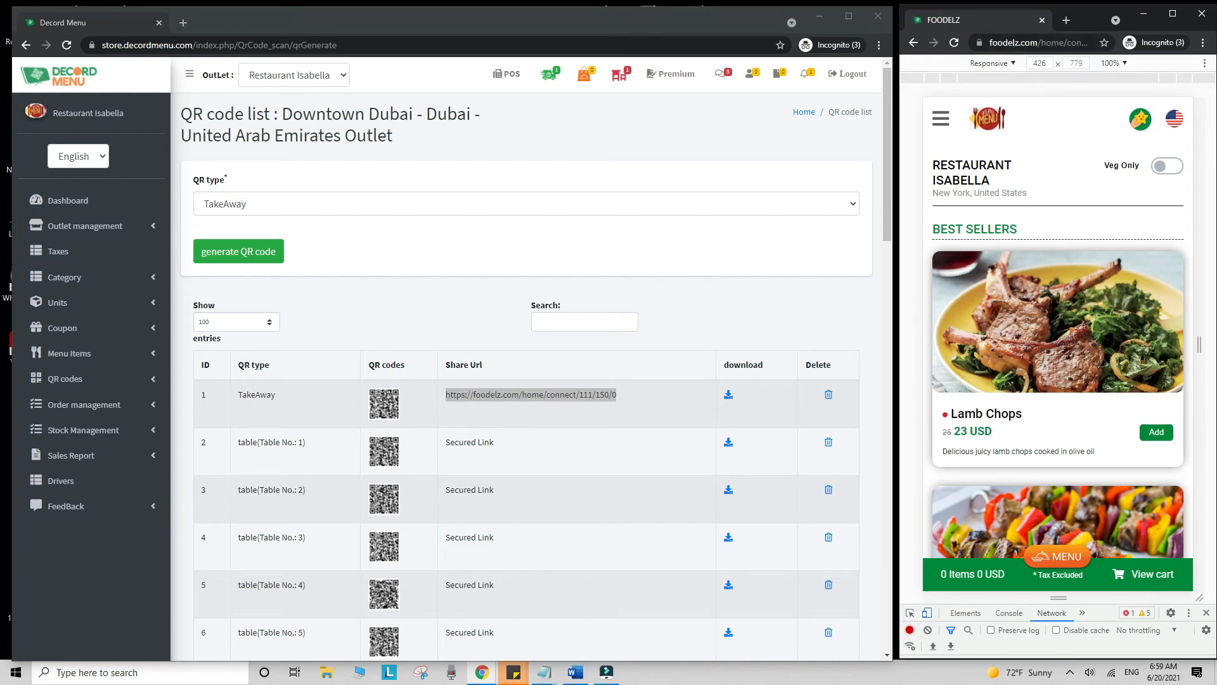
- Add Lamb Chops and Steak Skewers With Chimichurri, then confirm them as a delivery order
{"action": "left_click", "coordinate": [1155, 434]}
{"action": "scroll", "coordinate": [1155, 434], "scroll_direction": "down", "scroll_amount": 2}
{"action": "left_click", "coordinate": [1157, 534]}
{"action": "left_click", "coordinate": [1154, 575]}
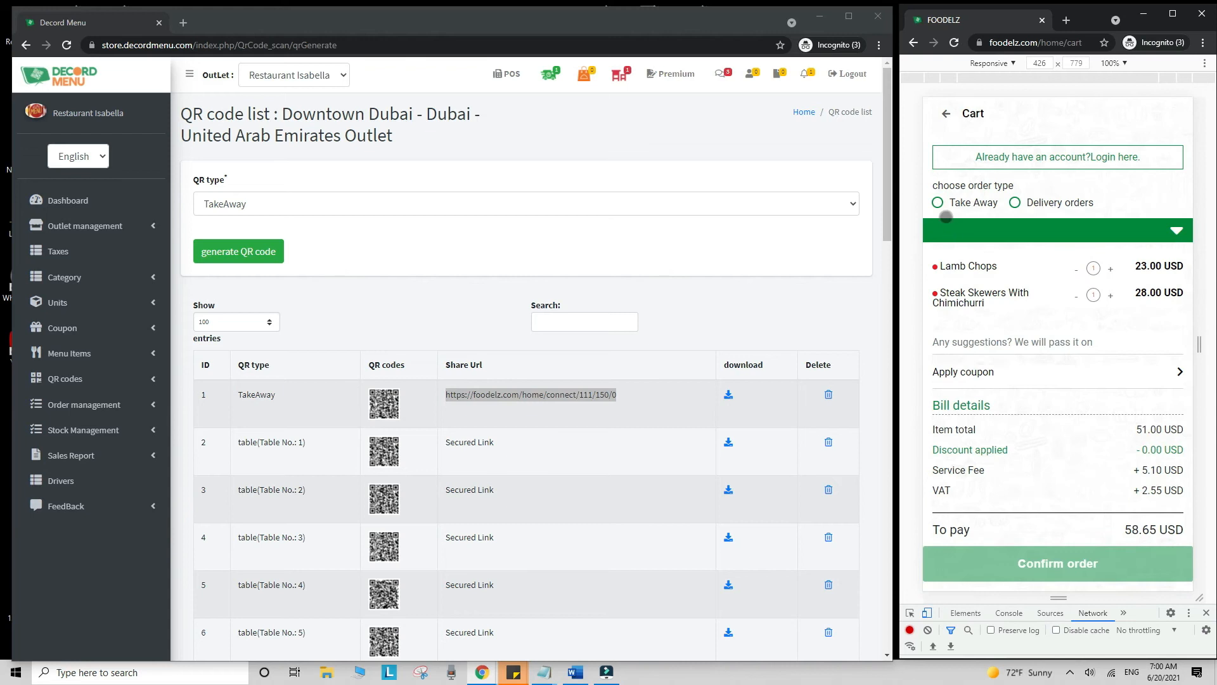
{"action": "left_click", "coordinate": [937, 203]}
{"action": "left_click", "coordinate": [1016, 202]}
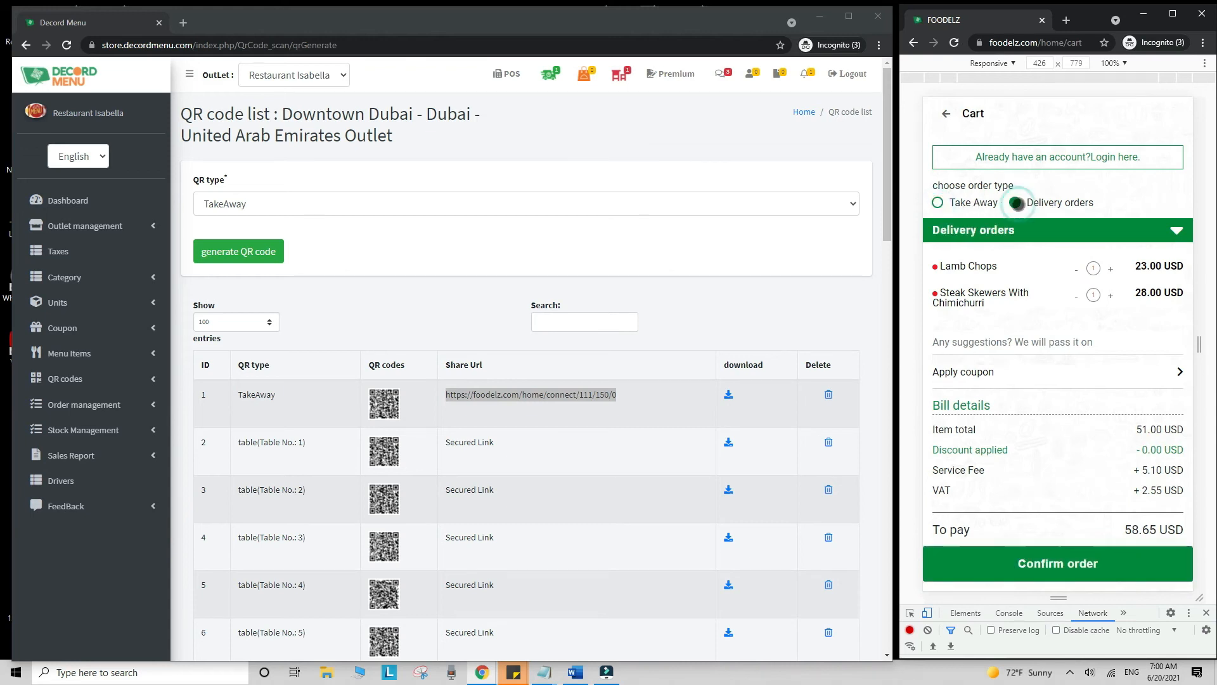
{"action": "left_click", "coordinate": [1074, 564]}
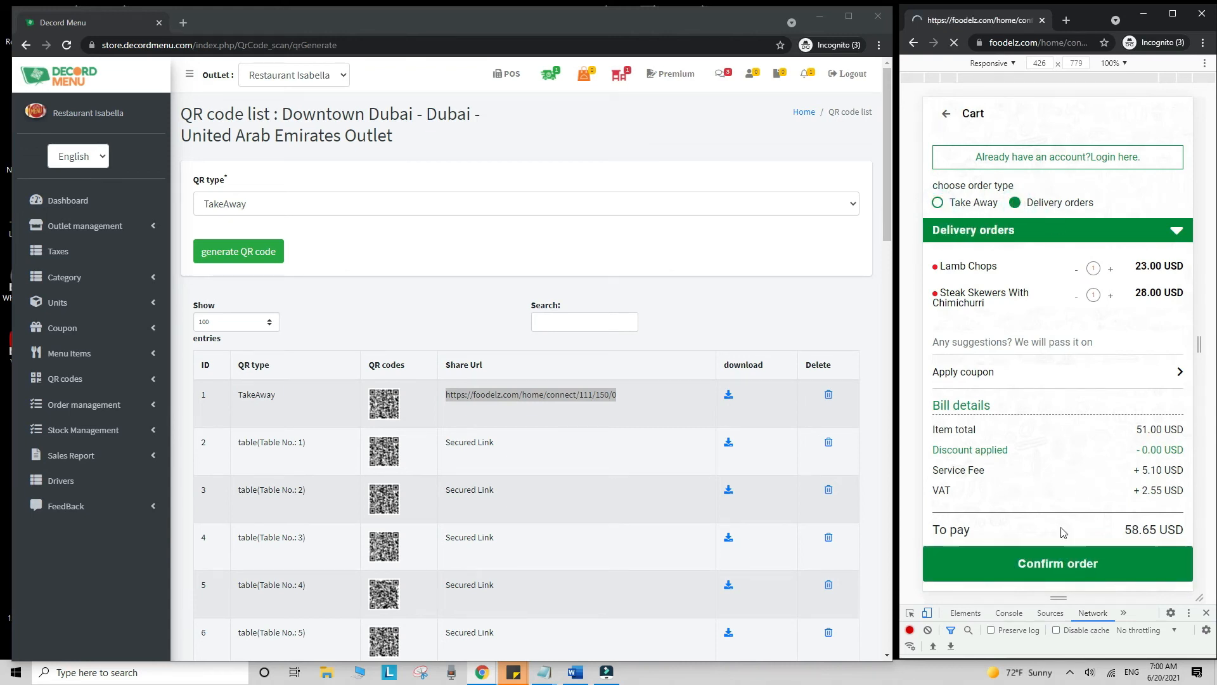
- Submit the customer's contact details: full name, mobile number and e-mail address
{"action": "left_click", "coordinate": [1054, 287]}
{"action": "type", "text": "sa"}
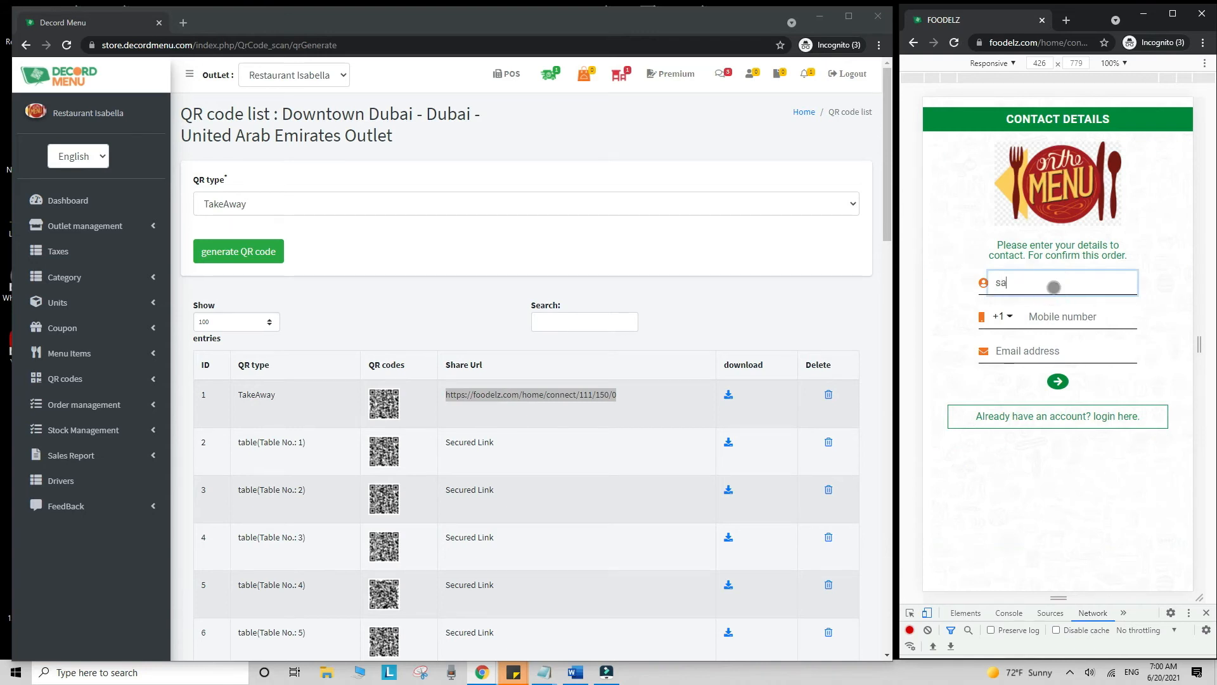
{"action": "key", "text": "Tab"}
{"action": "type", "text": "21321321"}
{"action": "key", "text": "Tab"}
{"action": "left_click", "coordinate": [1057, 382]}
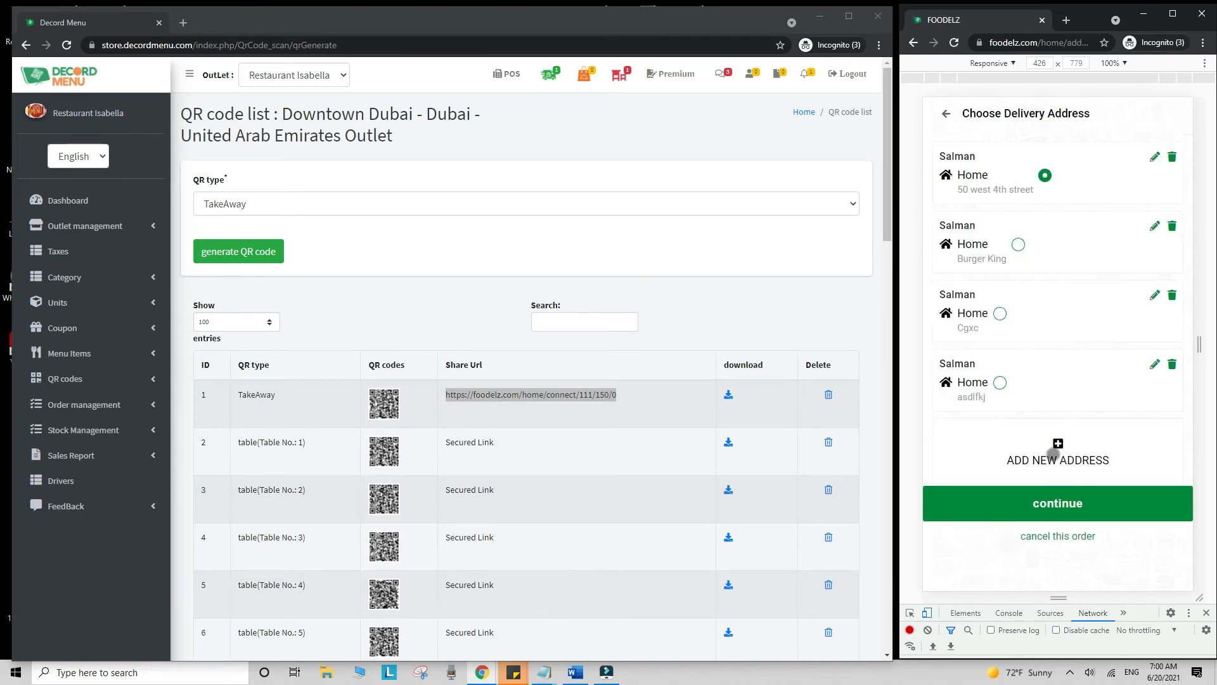
- Choose the fourth saved delivery address and continue with the order
{"action": "left_click", "coordinate": [1053, 453]}
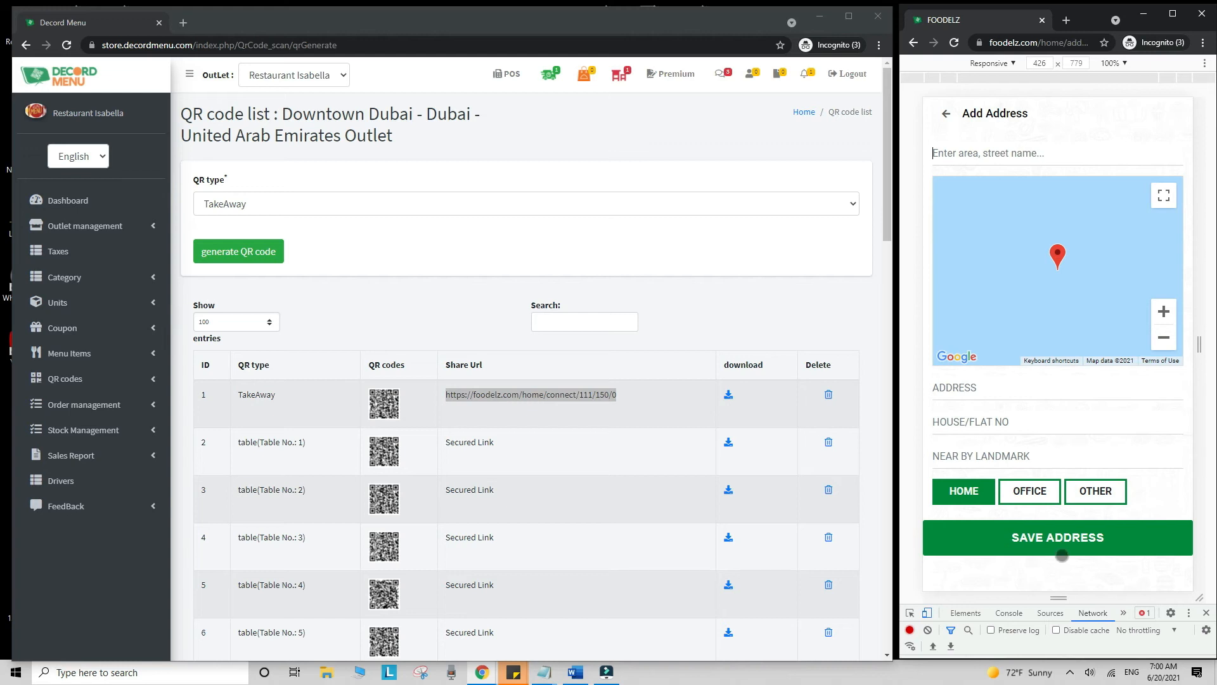
{"action": "left_click", "coordinate": [945, 114]}
{"action": "left_click", "coordinate": [1000, 381]}
{"action": "left_click", "coordinate": [1035, 490]}
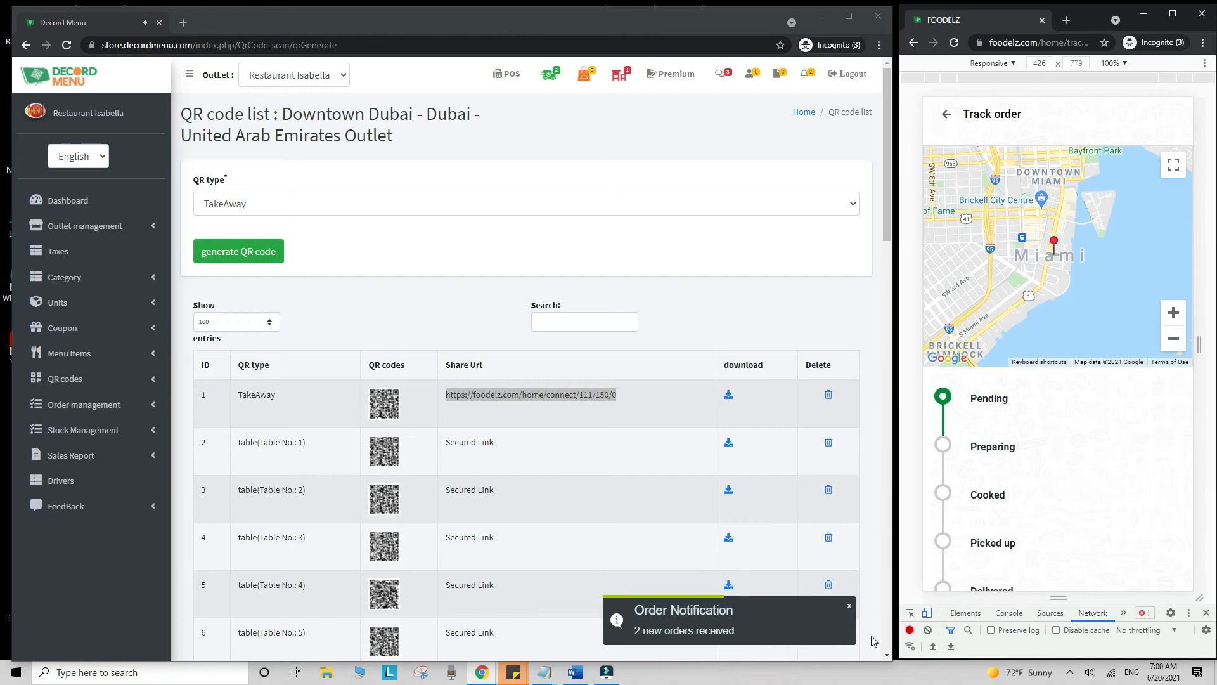
{"action": "scroll", "coordinate": [1033, 399], "scroll_direction": "down", "scroll_amount": 2}
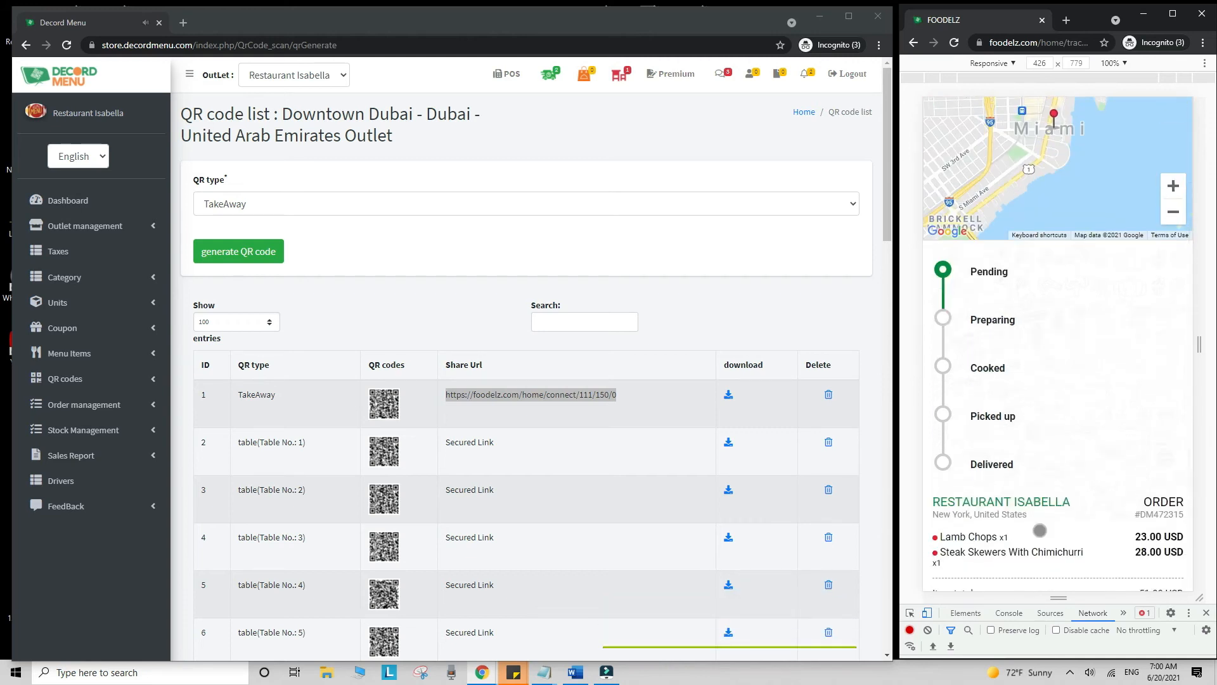
{"action": "left_click", "coordinate": [38, 487]}
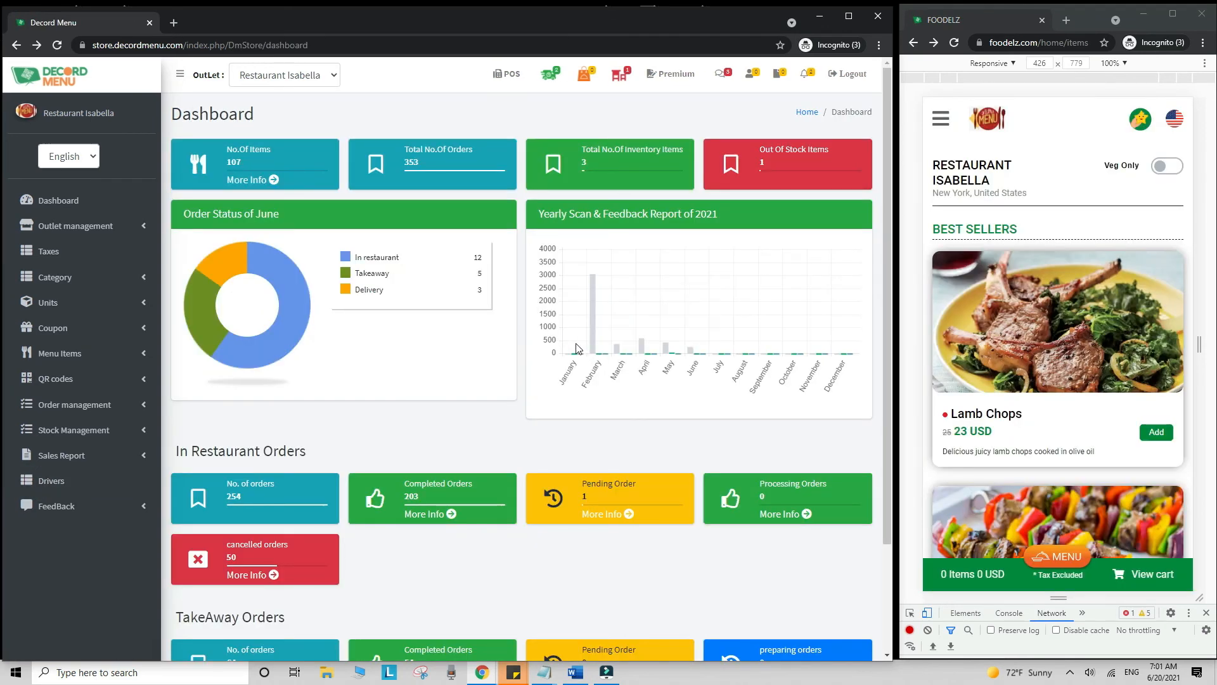
{"action": "left_click", "coordinate": [513, 76]}
{"action": "left_click", "coordinate": [446, 437]}
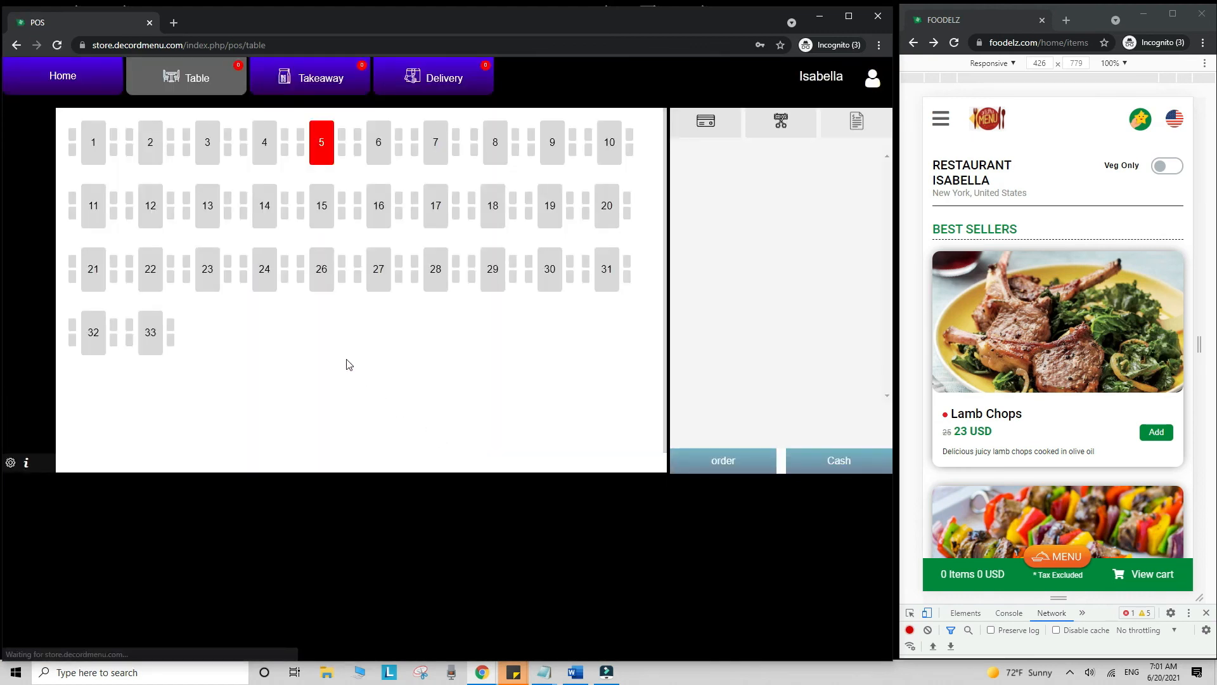
{"action": "left_click", "coordinate": [92, 82]}
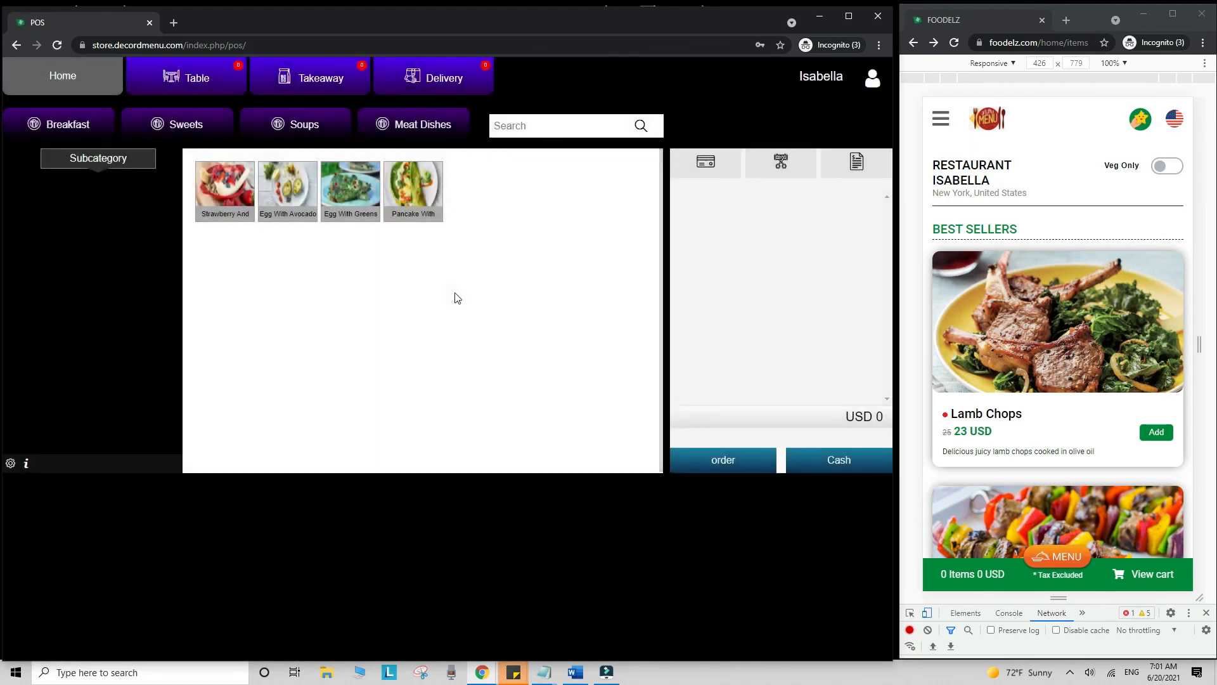
{"action": "left_click", "coordinate": [350, 190]}
{"action": "left_click", "coordinate": [291, 196]}
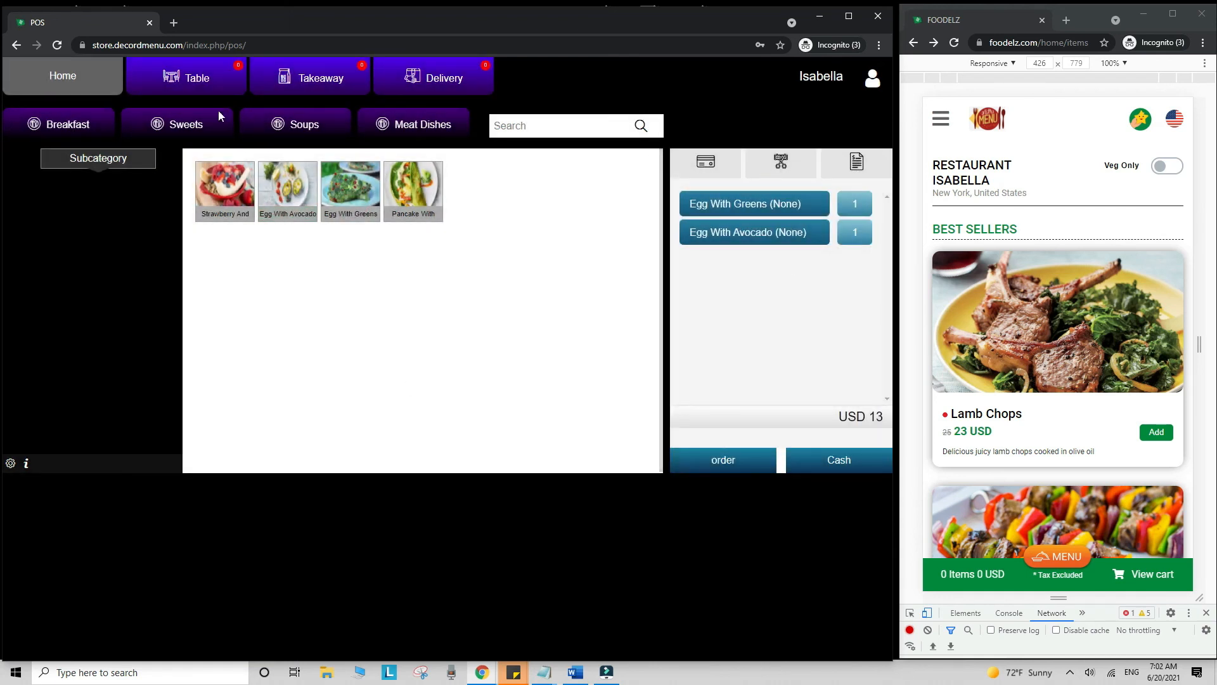
{"action": "left_click", "coordinate": [211, 85]}
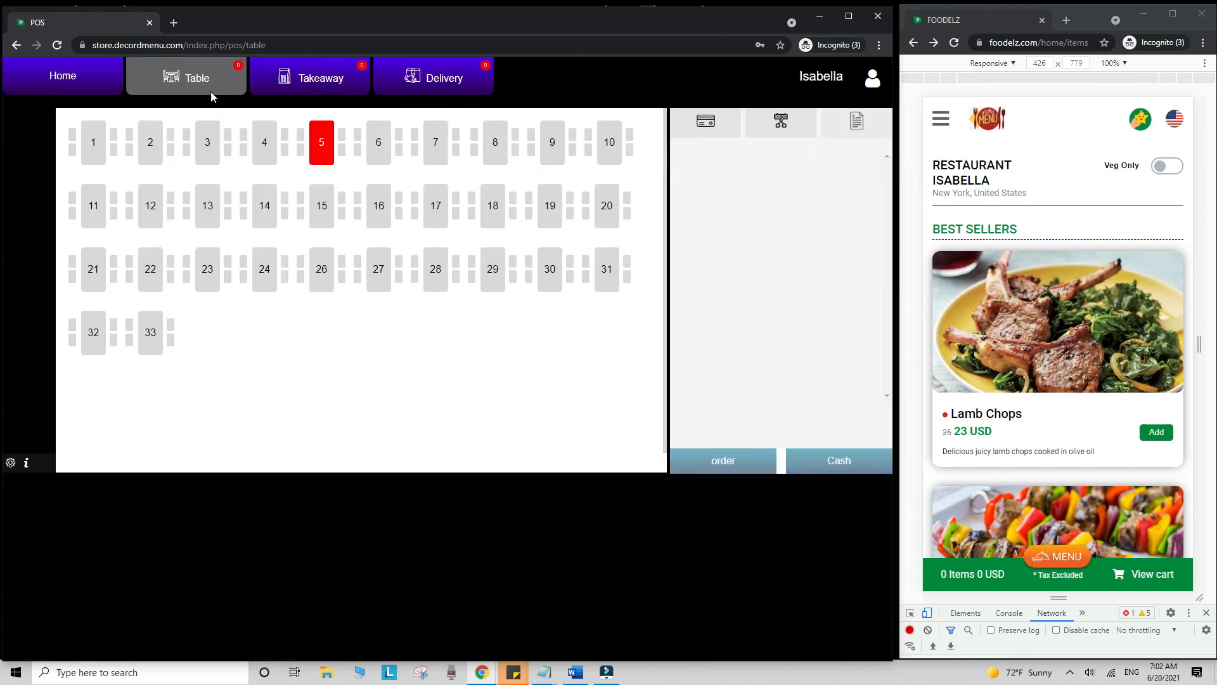
{"action": "left_click", "coordinate": [321, 80]}
{"action": "left_click", "coordinate": [438, 79]}
{"action": "left_click", "coordinate": [873, 78]}
{"action": "left_click", "coordinate": [829, 127]}
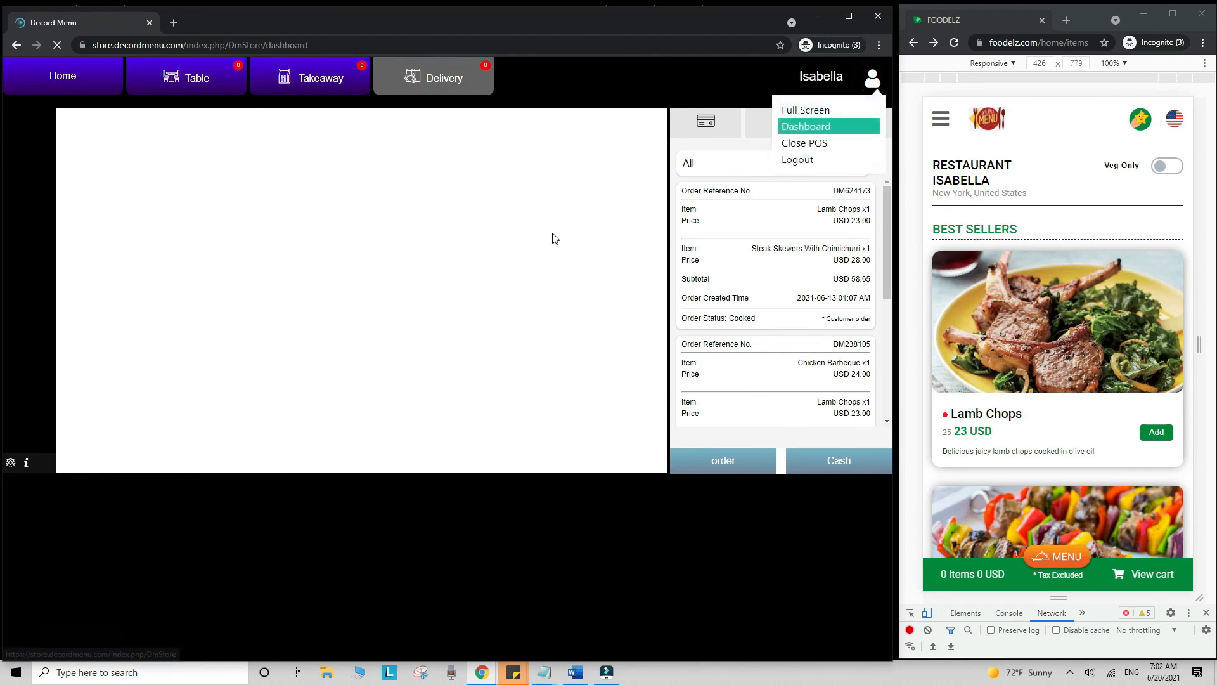